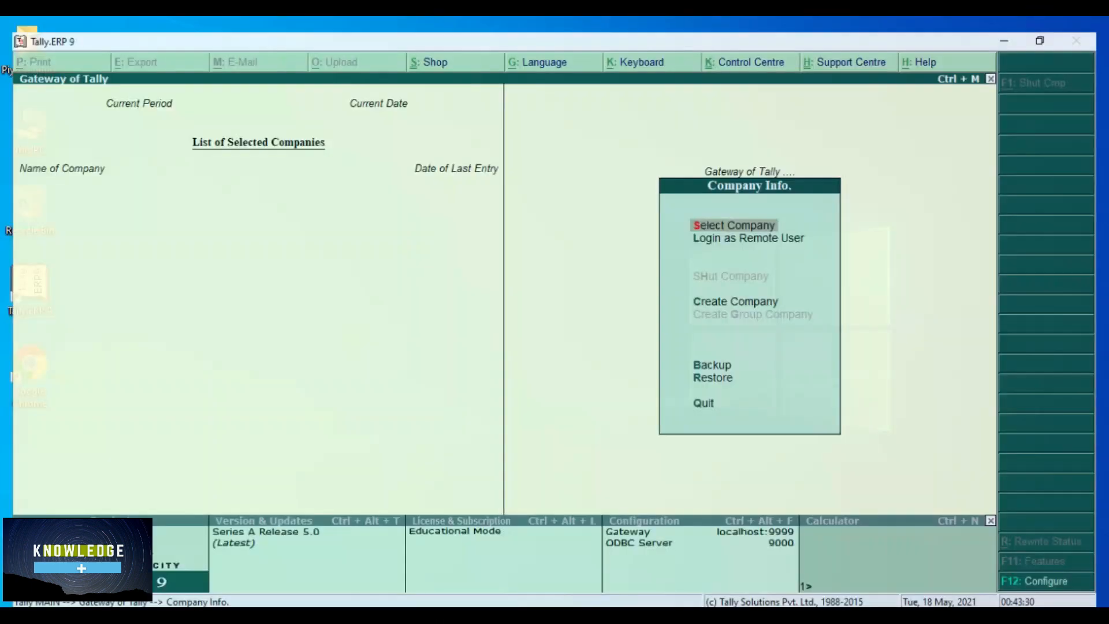
- Launch Tally.ERP 9 from its desktop shortcut to reach the Gateway of Tally
{"action": "mouse_move", "coordinate": [480, 615]}
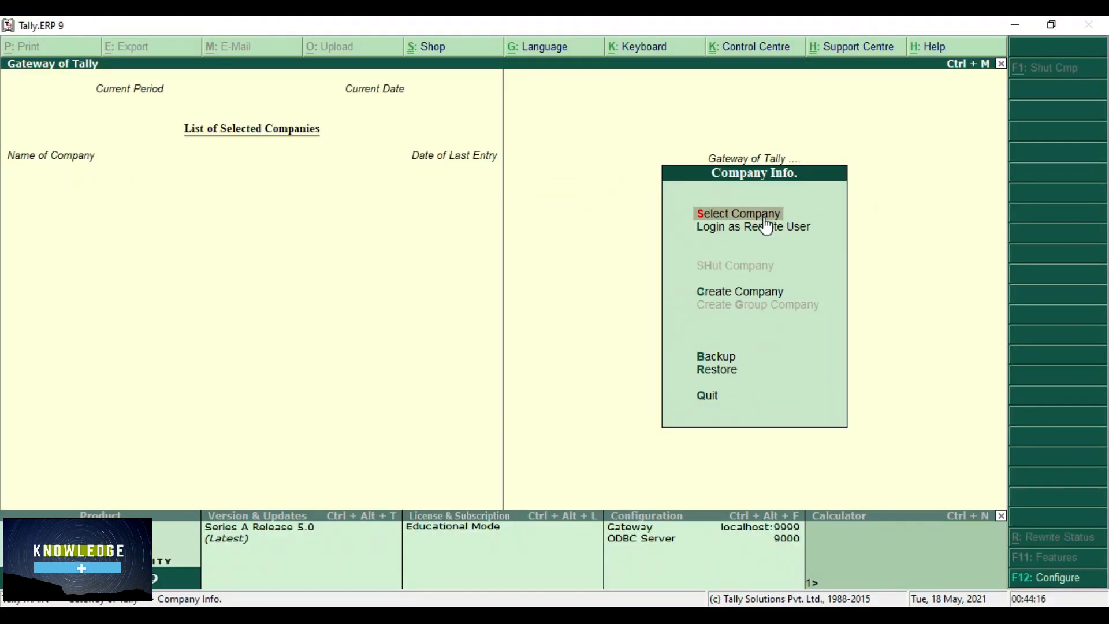
- Select and load the Knowledge Plus and Abc Ltd companies
{"action": "left_click", "coordinate": [762, 216]}
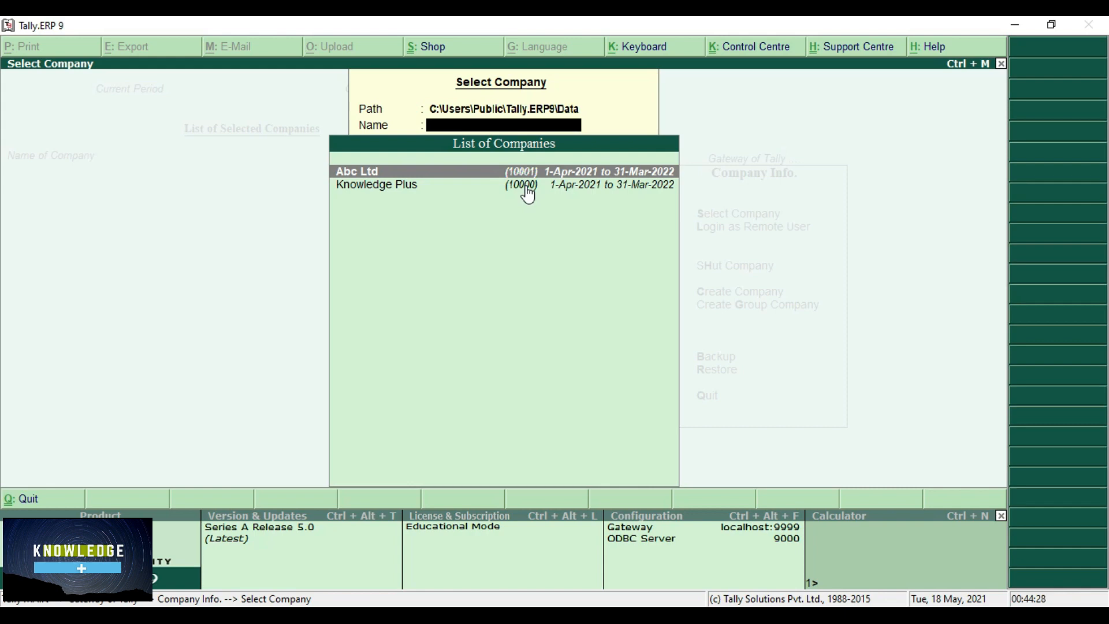
{"action": "key", "text": "Down"}
{"action": "key", "text": "Up"}
{"action": "left_click", "coordinate": [527, 191]}
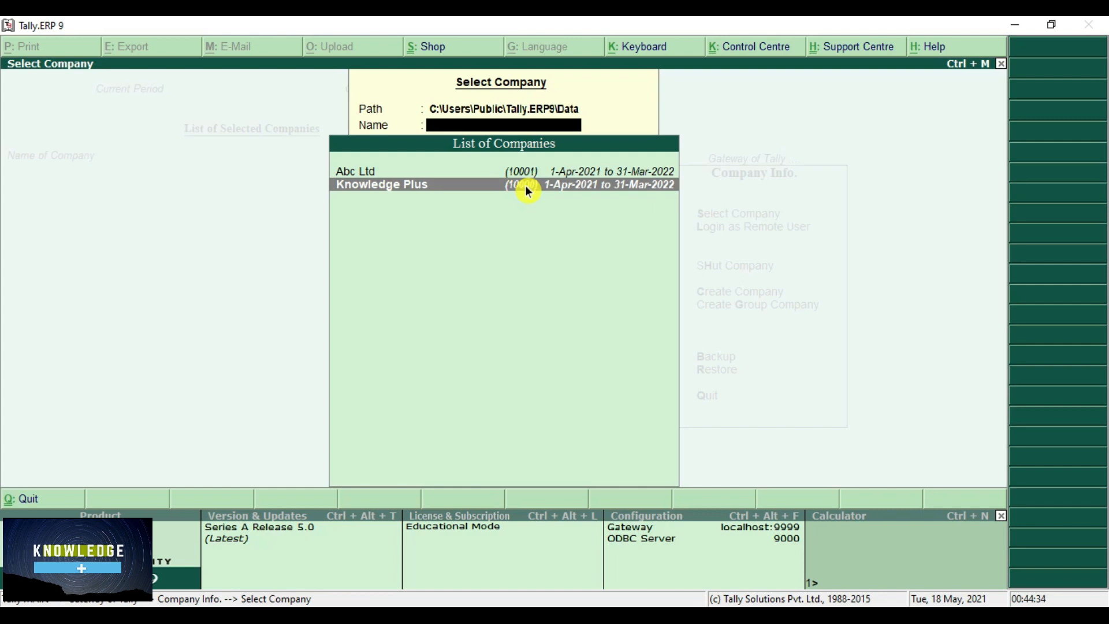
{"action": "key", "text": "Return"}
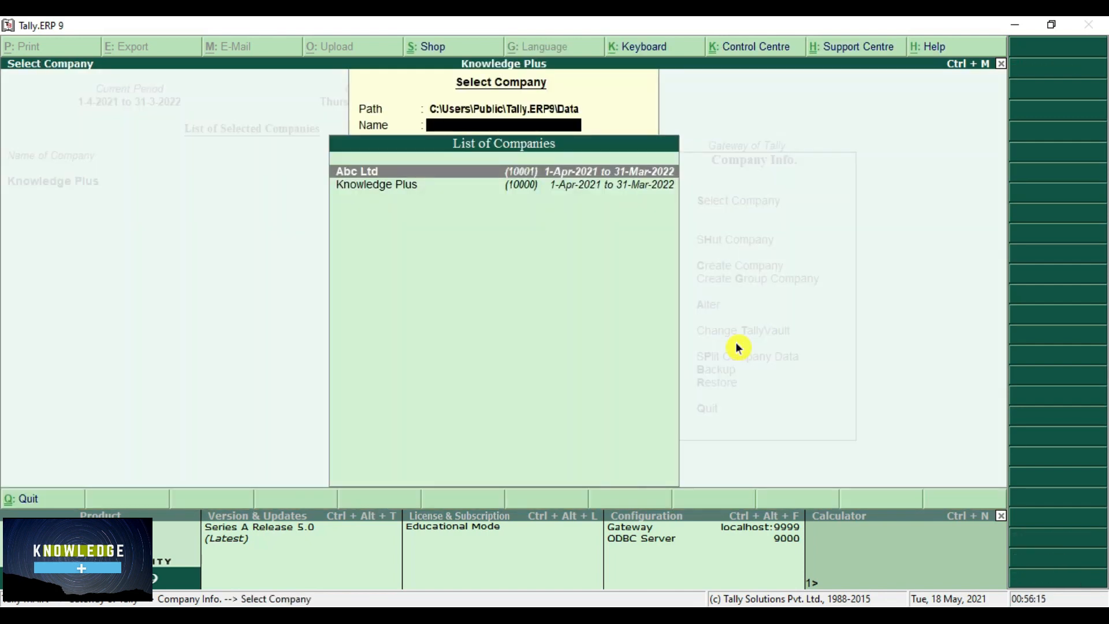
{"action": "key", "text": "Return"}
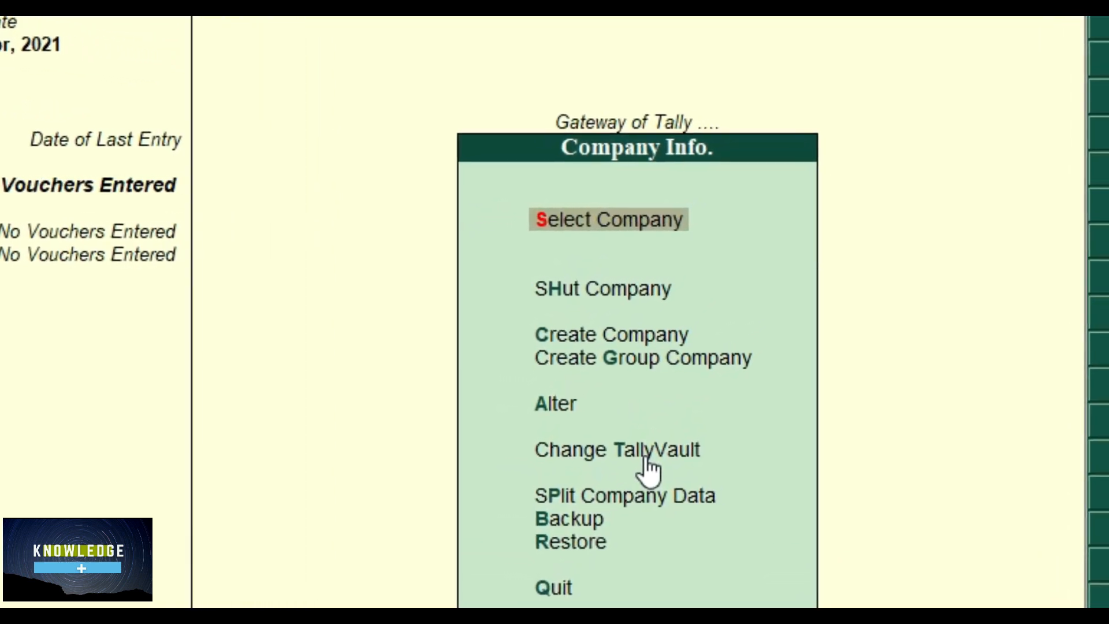
- Shut the Knowledge Plus company, leaving Abc Ltd open
{"action": "key", "text": "Down"}
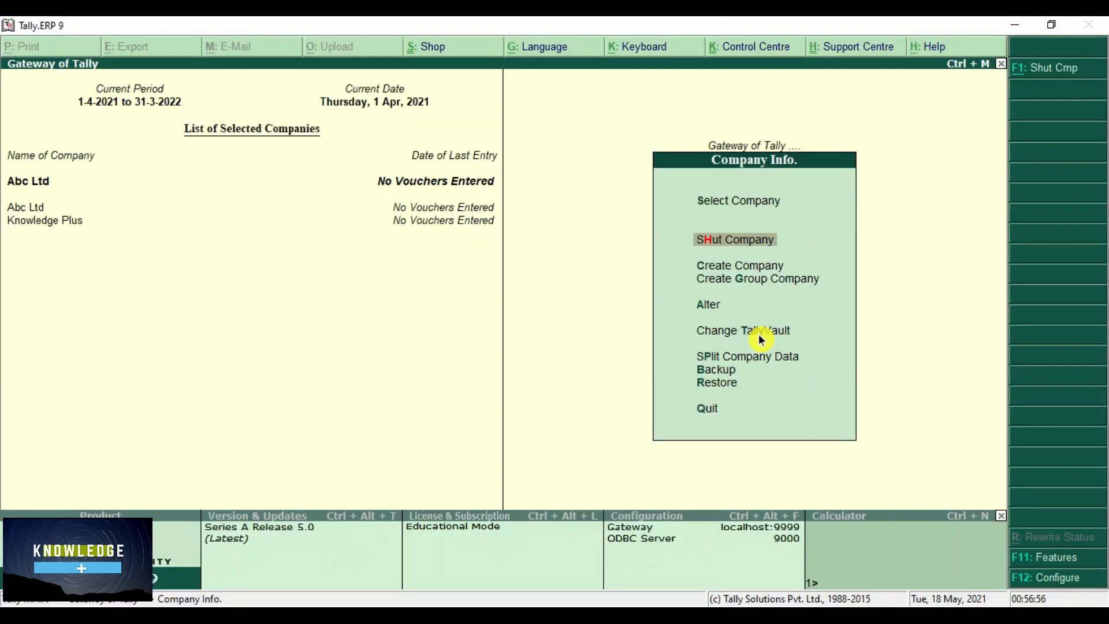
{"action": "key", "text": "Return"}
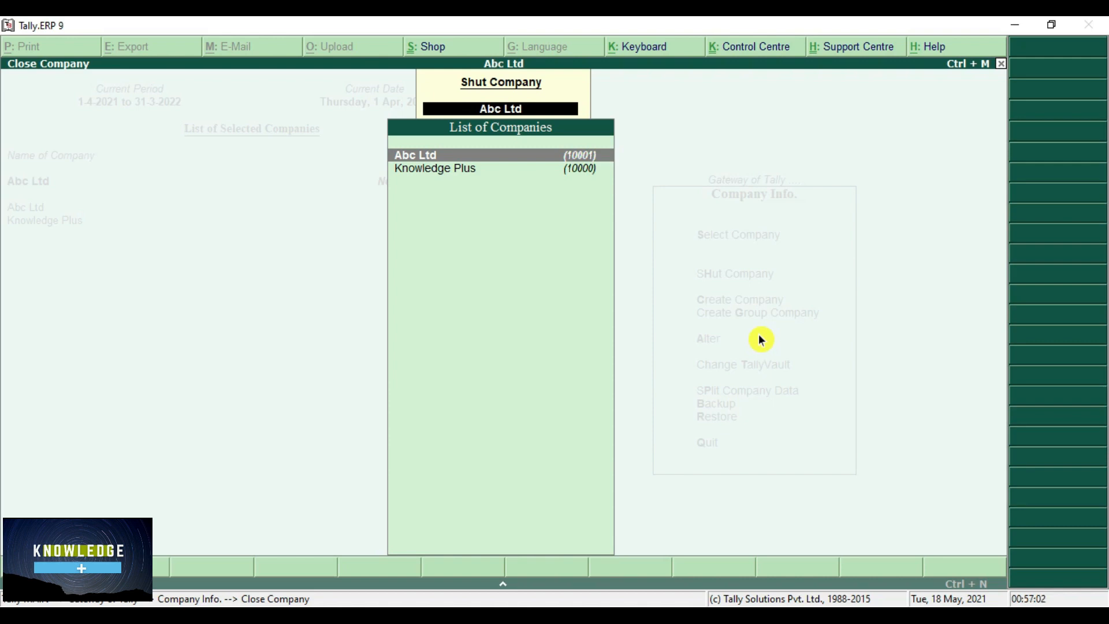
{"action": "key", "text": "Down"}
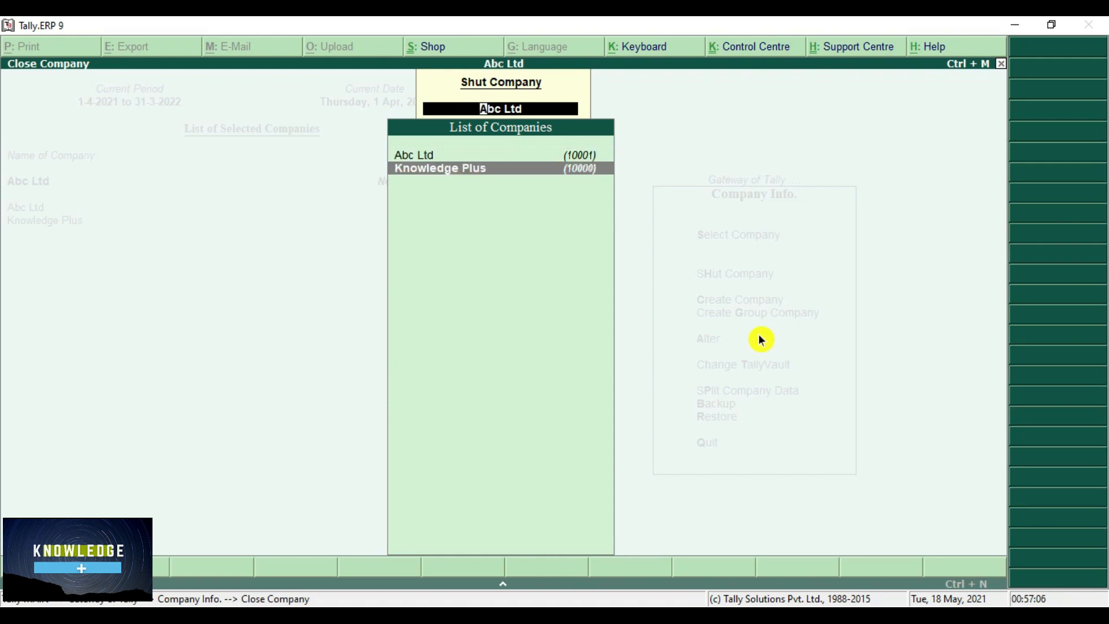
{"action": "key", "text": "Return"}
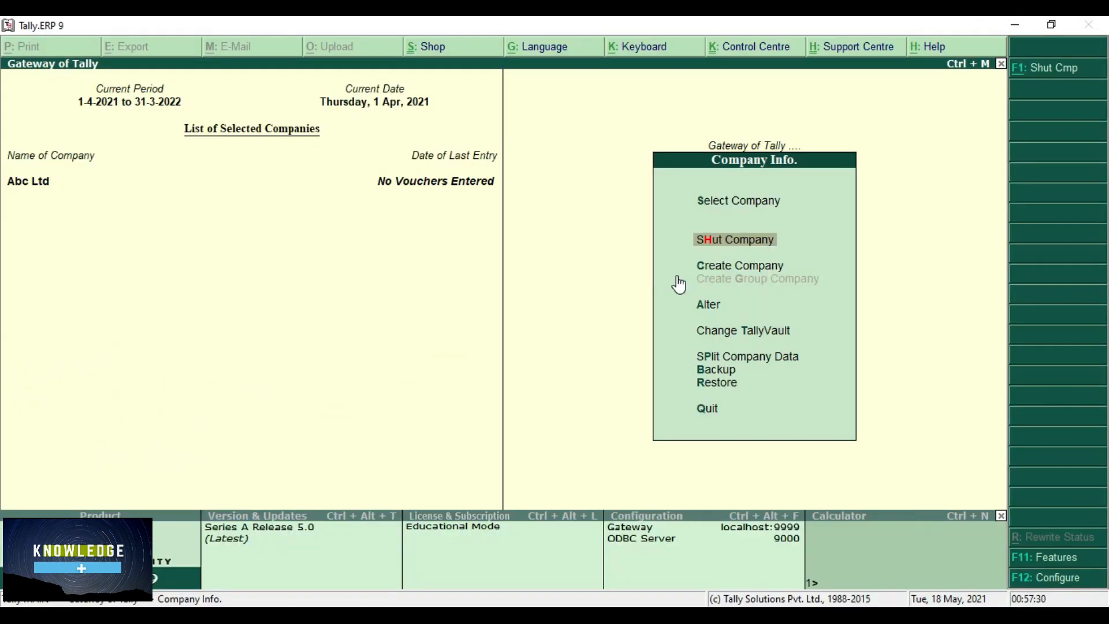
{"action": "key", "text": "Down"}
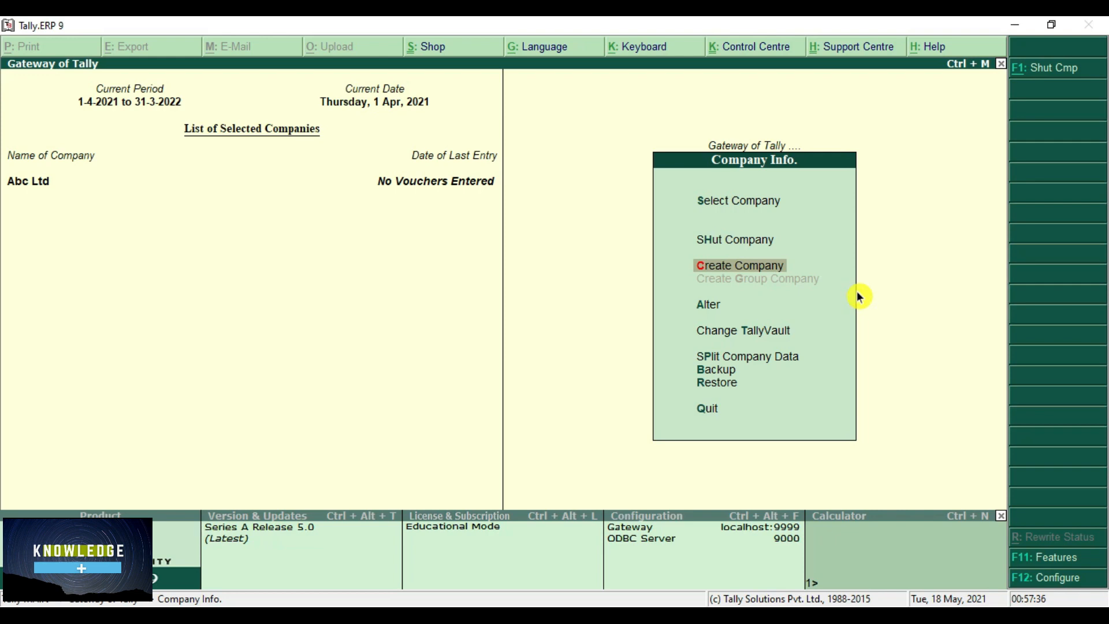
{"action": "key", "text": "Down"}
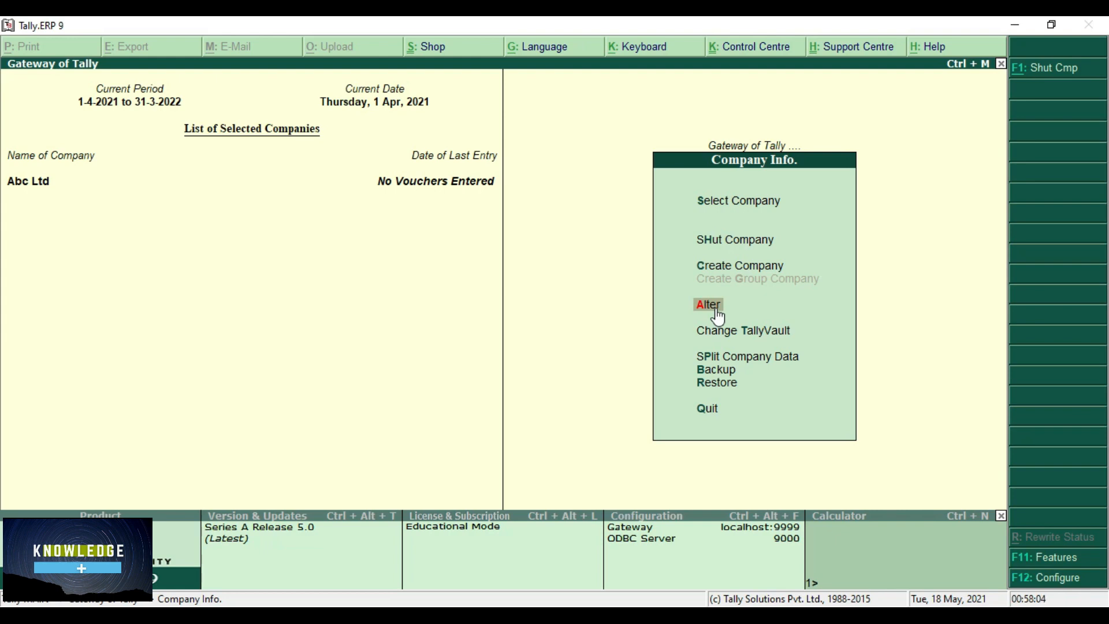
- Open Abc Ltd in Company Alteration from the Alter company list
{"action": "left_click", "coordinate": [717, 311]}
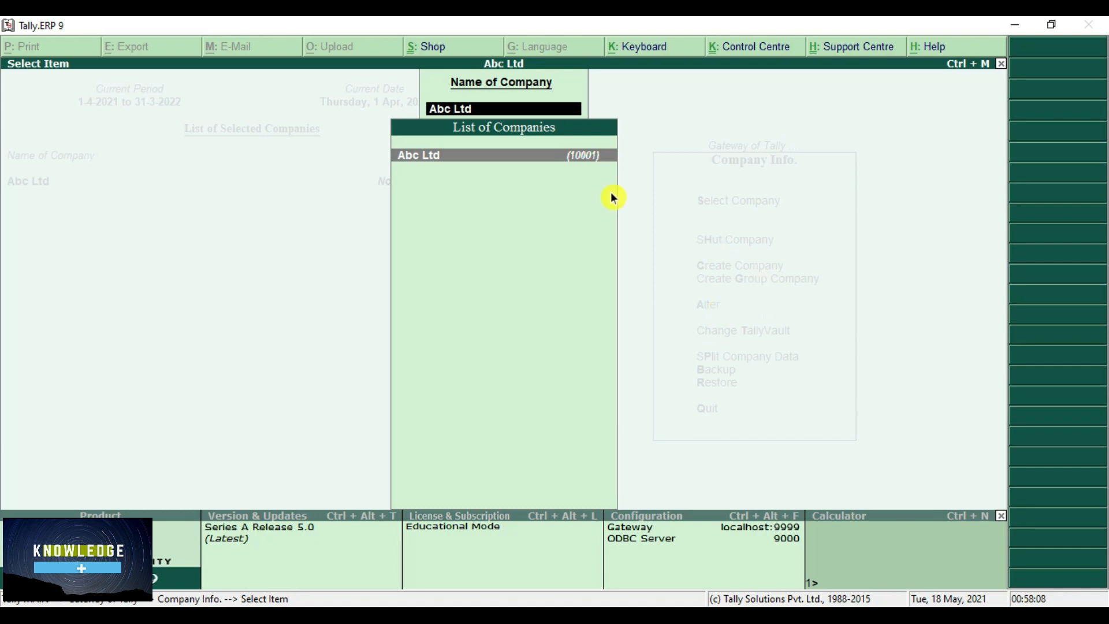
{"action": "left_click", "coordinate": [434, 160]}
{"action": "left_click", "coordinate": [427, 160]}
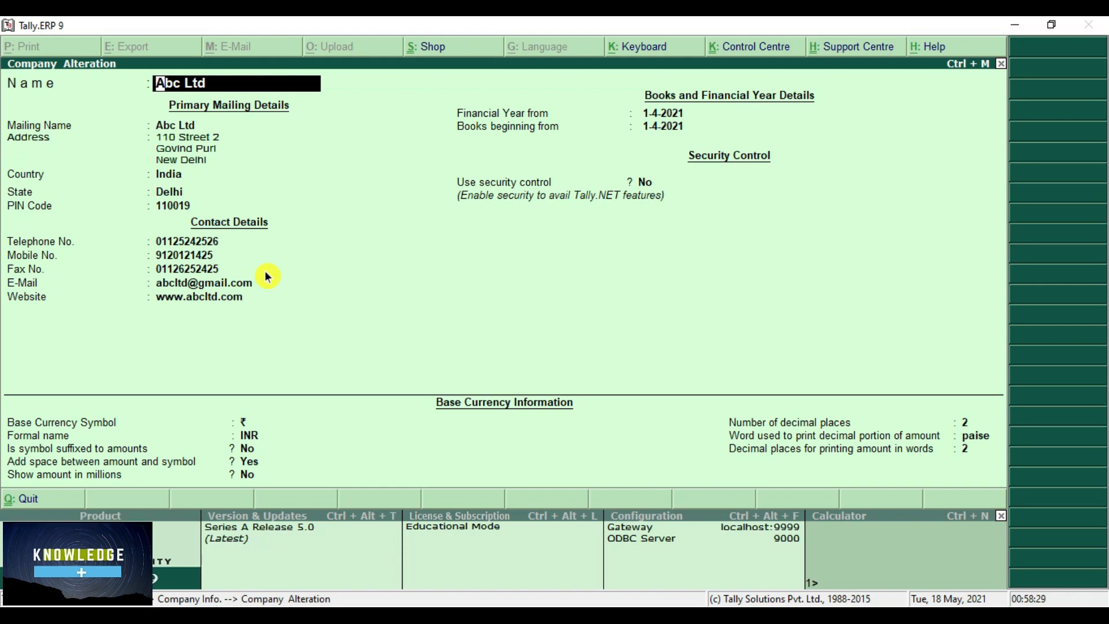
- Change Abc Ltd's first address line to '525 Abc Road', re-enter the telephone number, and accept
{"action": "key", "text": "Return"}
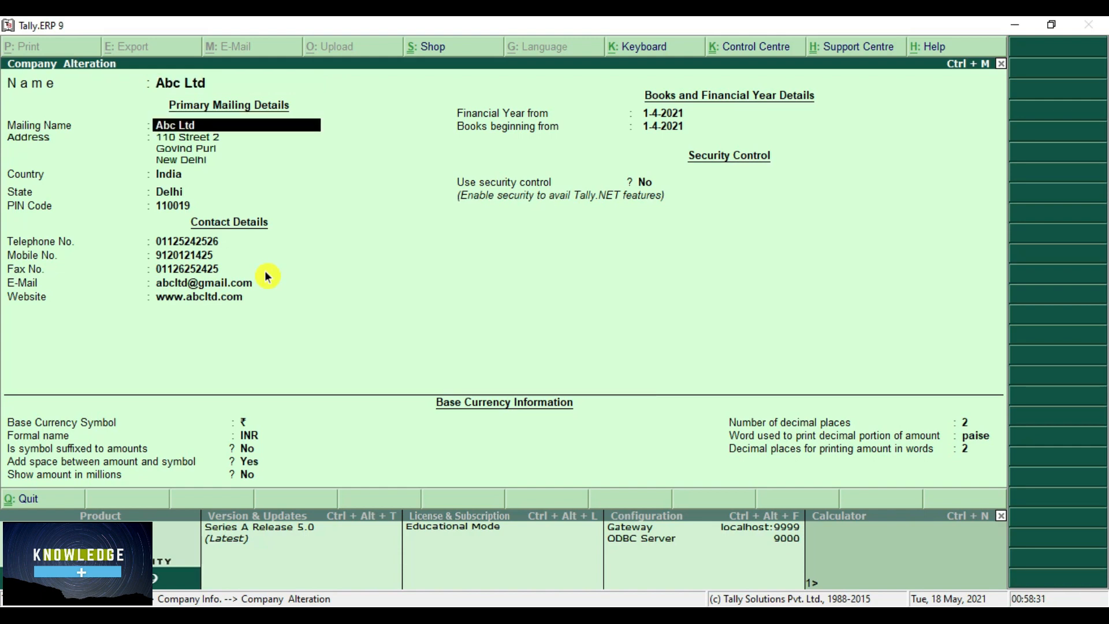
{"action": "key", "text": "Return"}
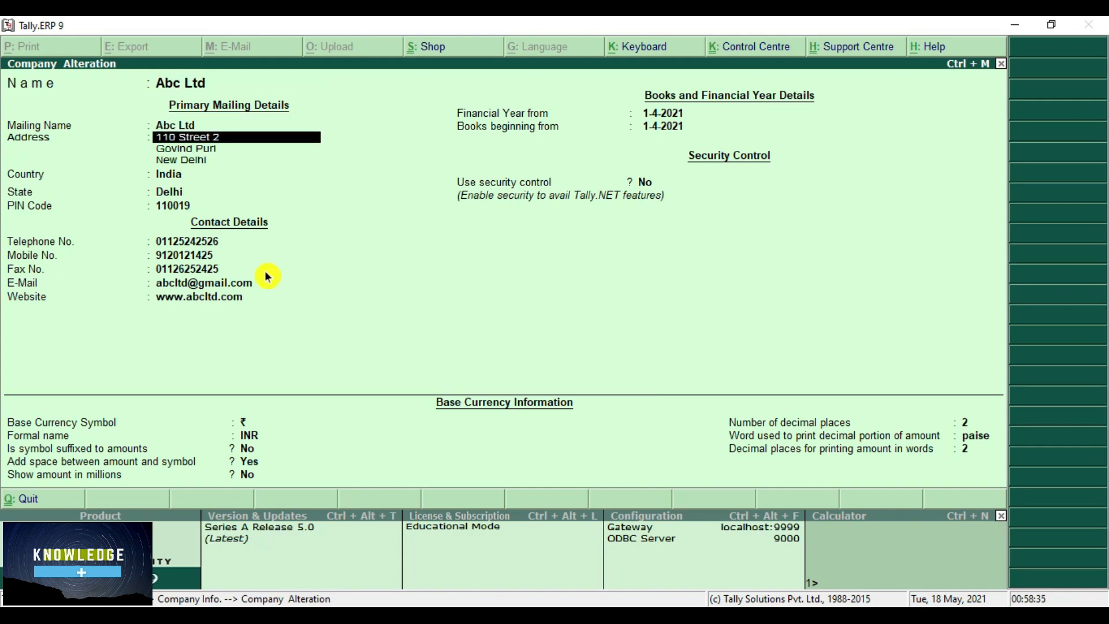
{"action": "type", "text": "525 Abc Road"}
{"action": "key", "text": "Return"}
{"action": "key", "text": "Return"}
{"action": "key", "text": "Return"}
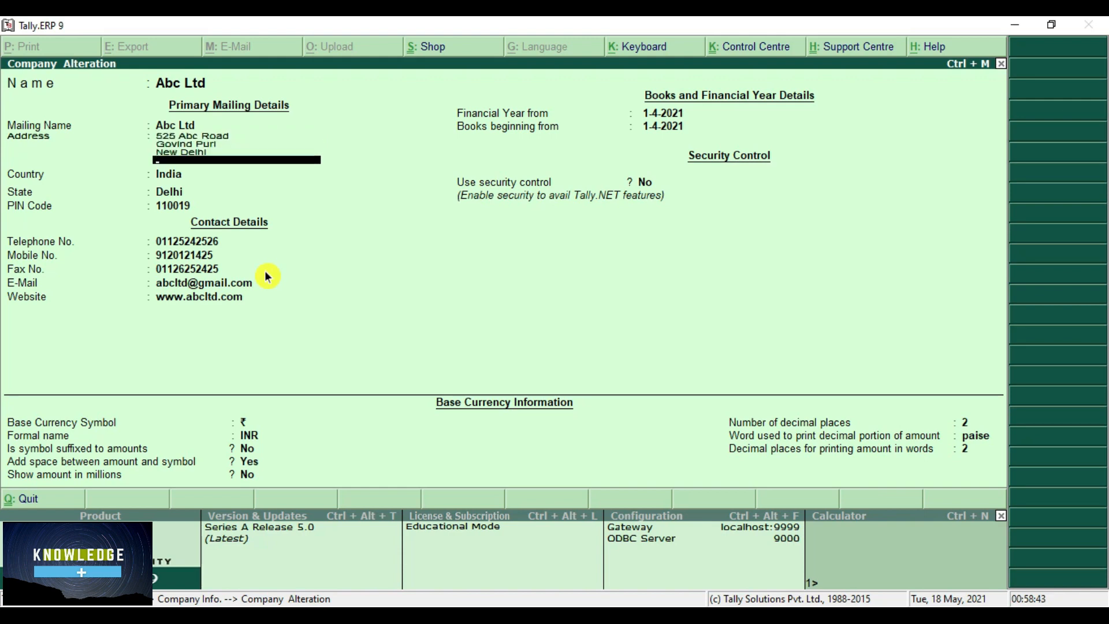
{"action": "key", "text": "Return"}
{"action": "key", "text": "Return"}
{"action": "key", "text": "Return"}
{"action": "key", "text": "Return"}
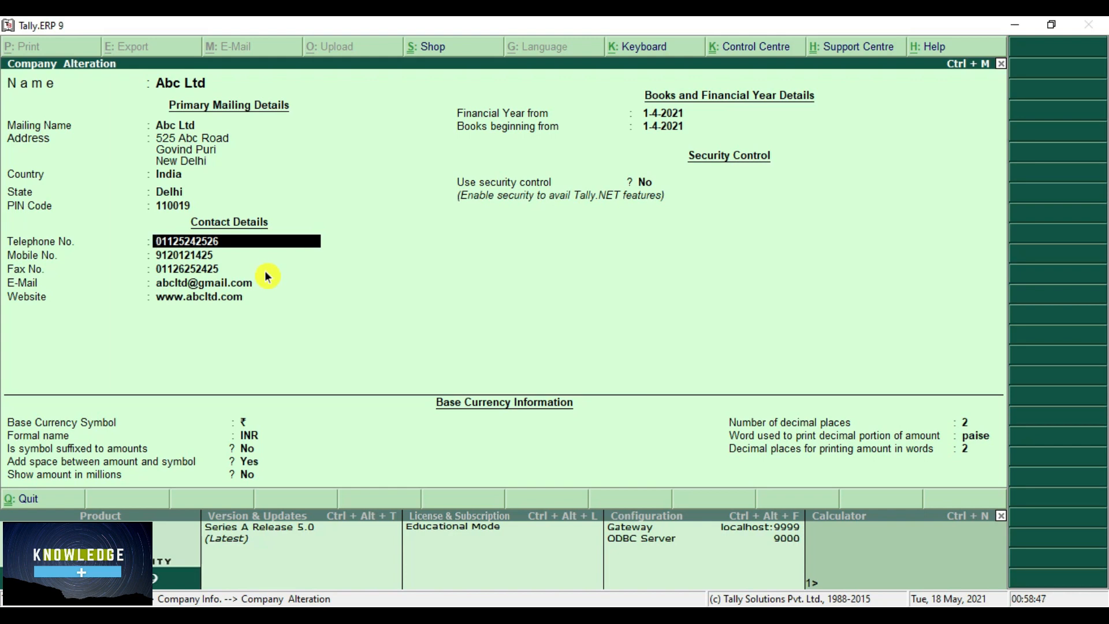
{"action": "key", "text": "Return"}
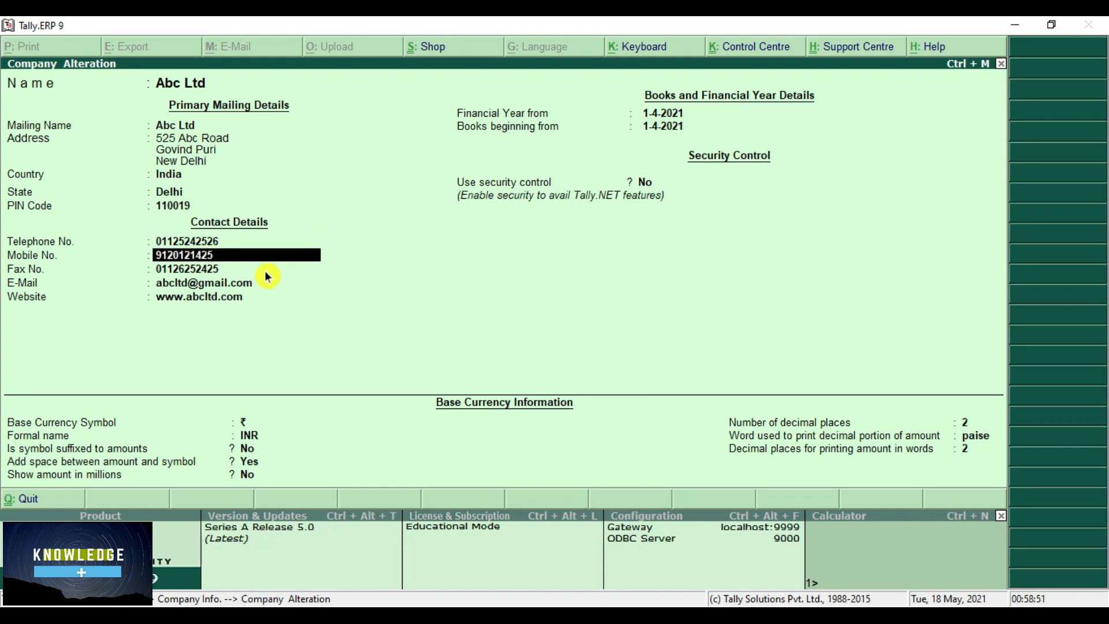
{"action": "key", "text": "Return"}
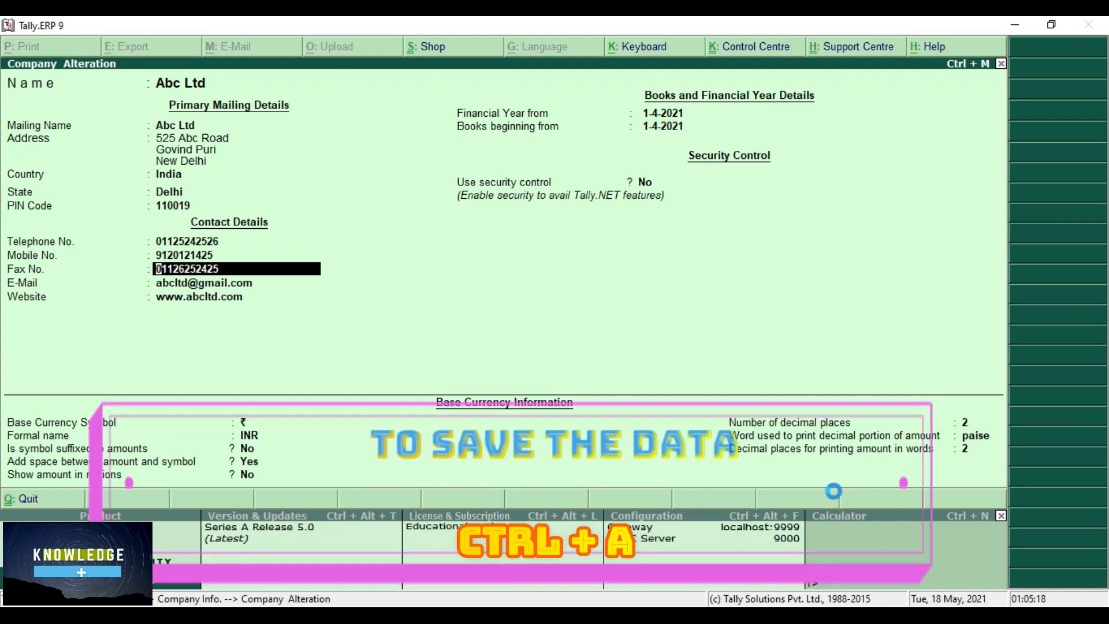
{"action": "key", "text": "ctrl+a"}
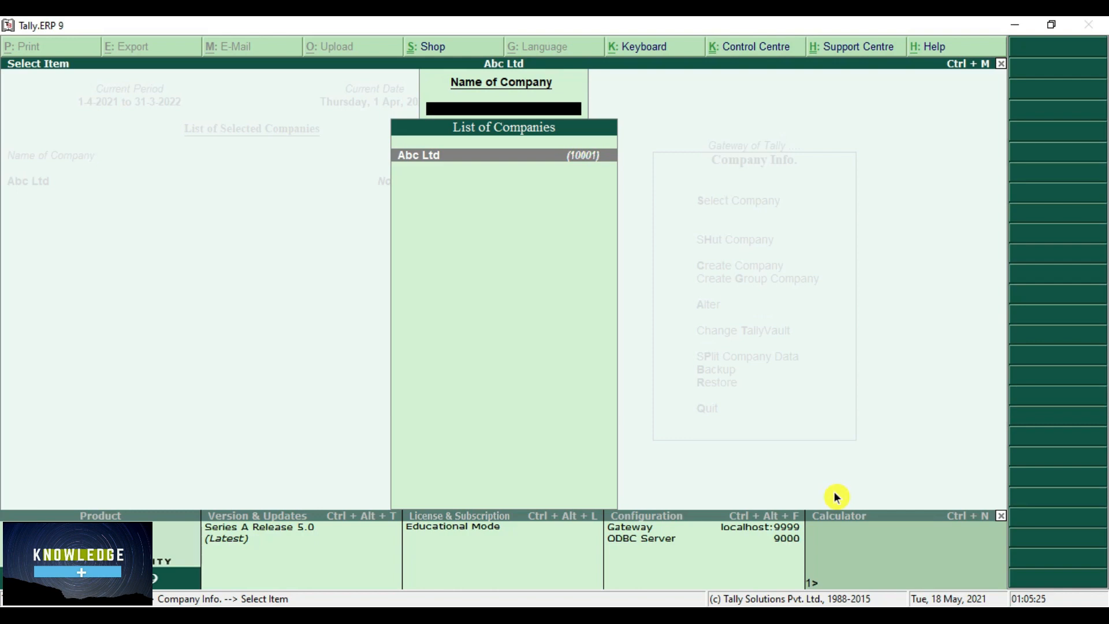
- Dismiss the company list and return to the Gateway of Tally with Abc Ltd loaded
{"action": "key", "text": "Escape"}
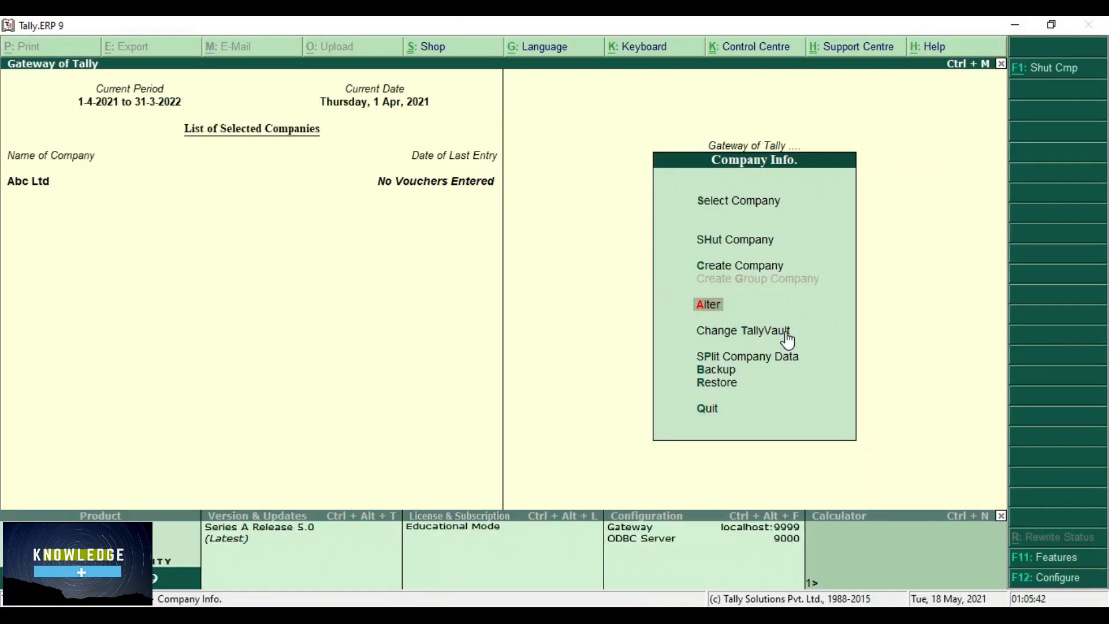
{"action": "left_click", "coordinate": [786, 335]}
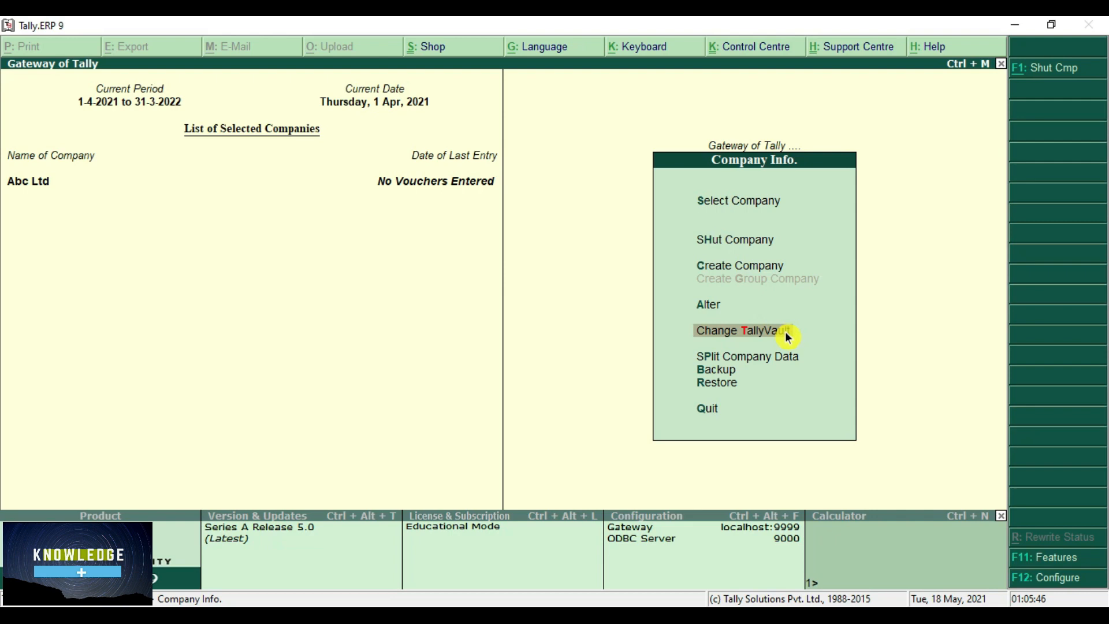
{"action": "key", "text": "Down"}
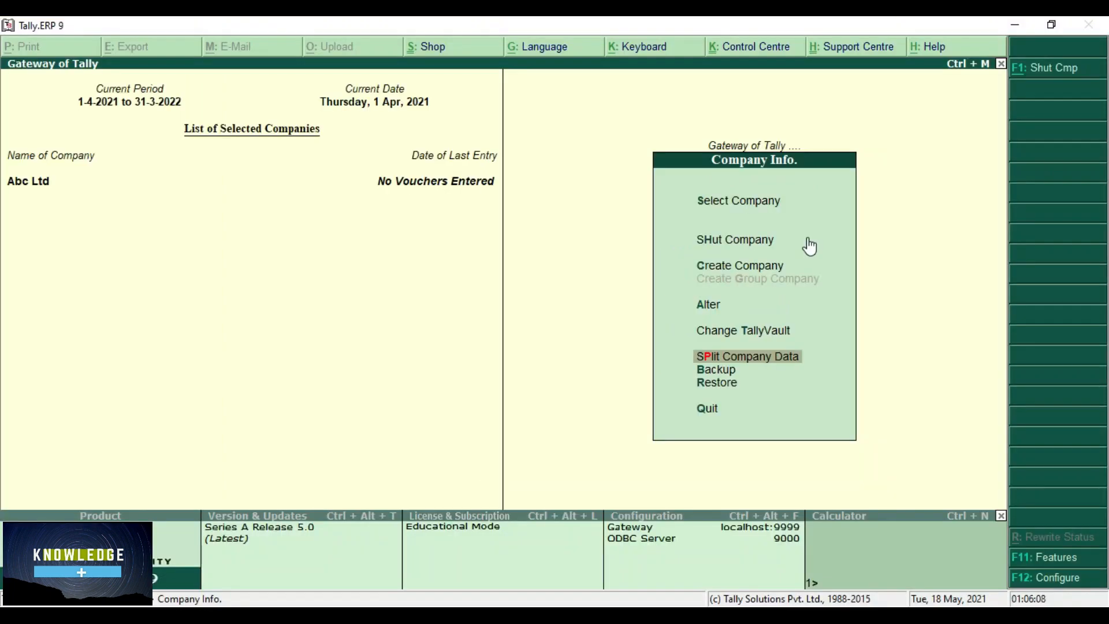
- Split Abc Ltd's company data from 1-Sep-2021 and confirm the split
{"action": "key", "text": "Return"}
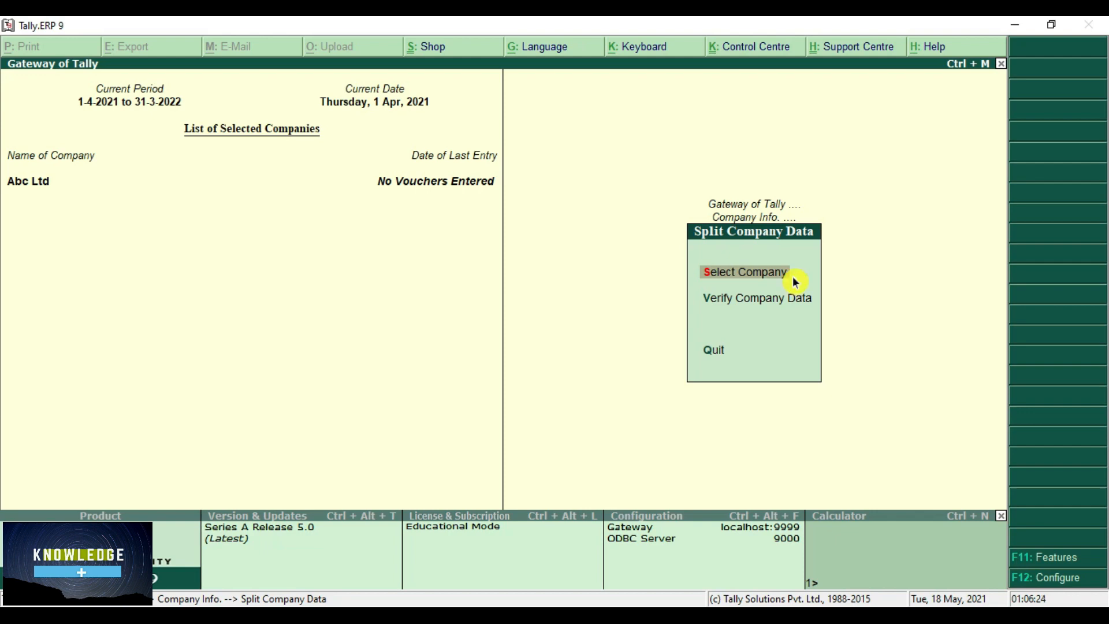
{"action": "left_click", "coordinate": [794, 279]}
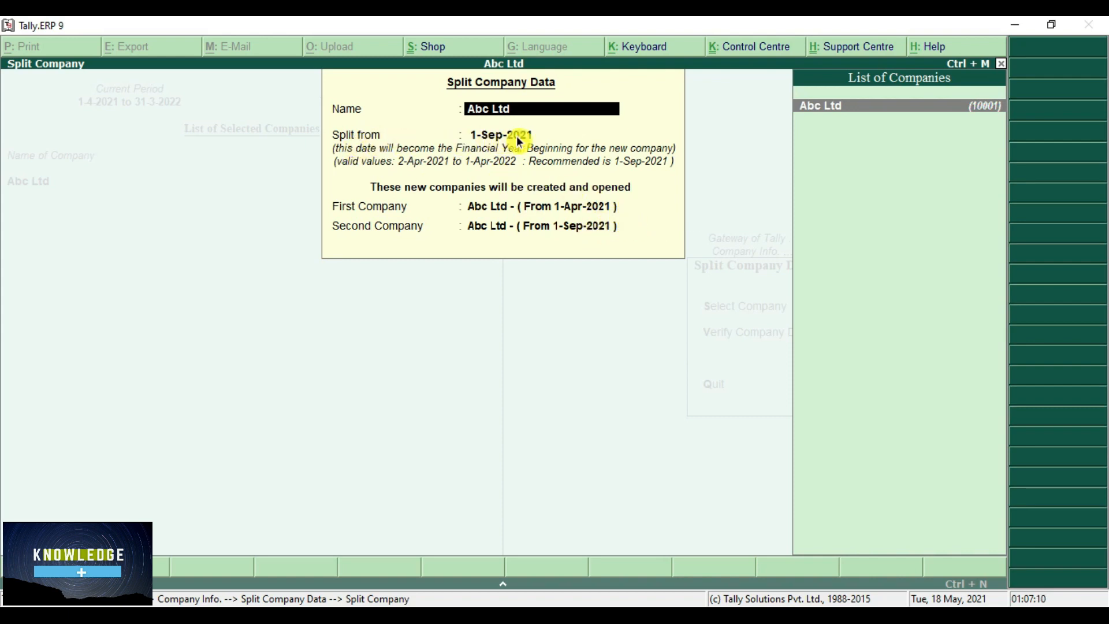
{"action": "key", "text": "Return"}
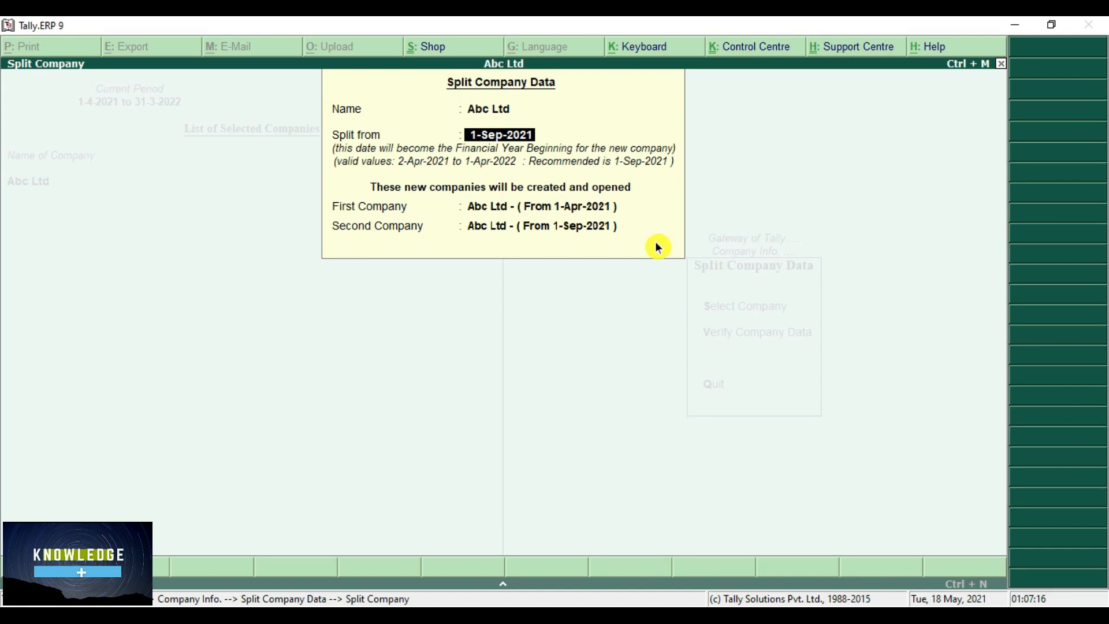
{"action": "key", "text": "Return"}
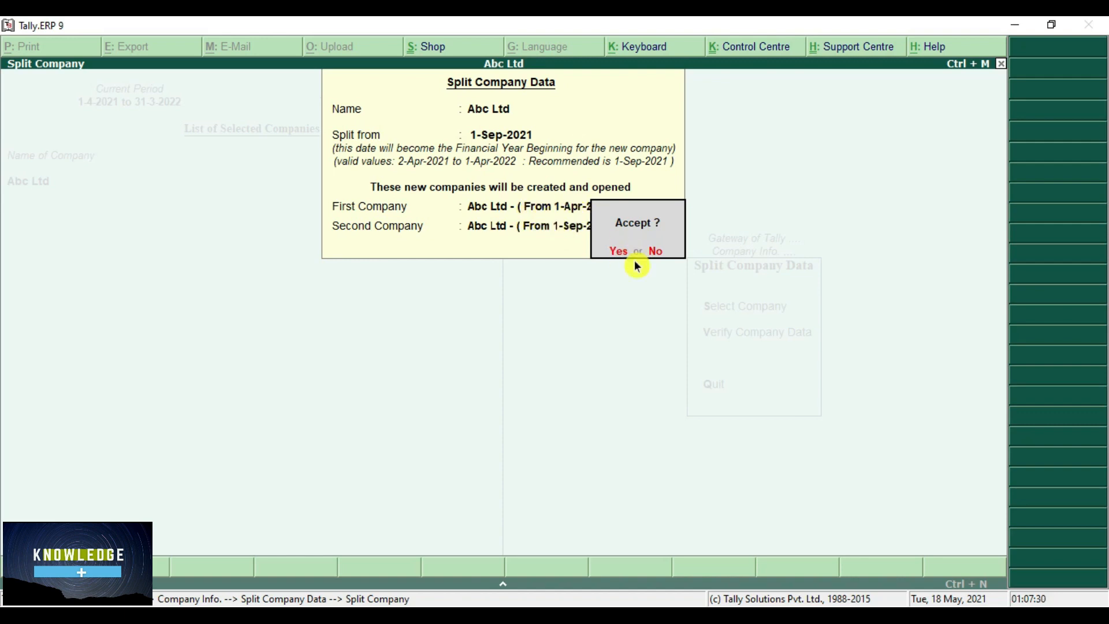
{"action": "key", "text": "Return"}
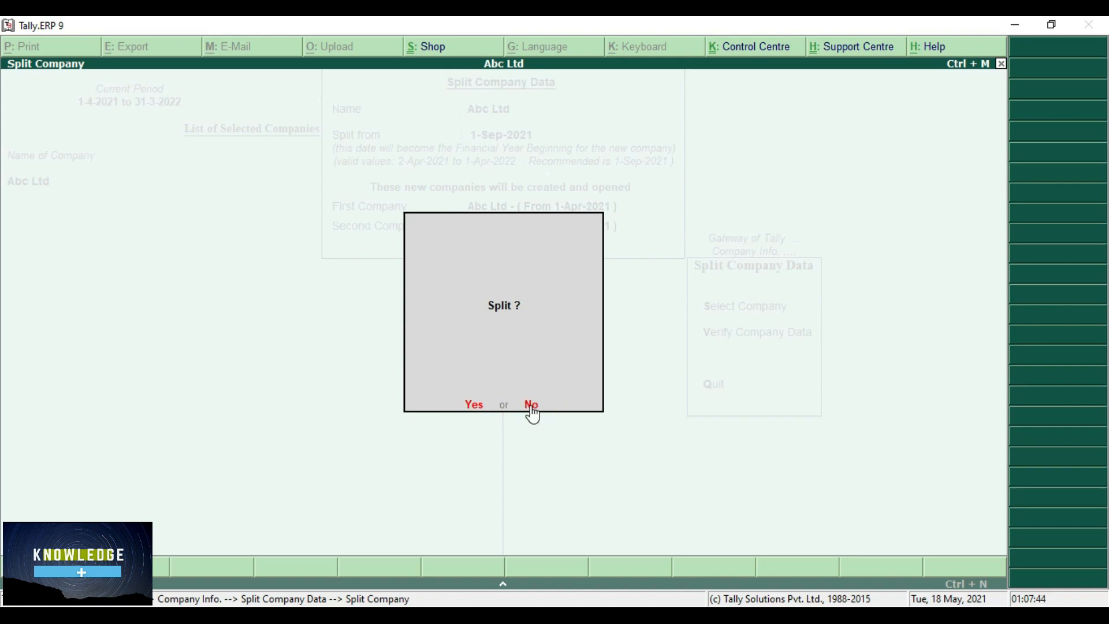
{"action": "left_click", "coordinate": [475, 406]}
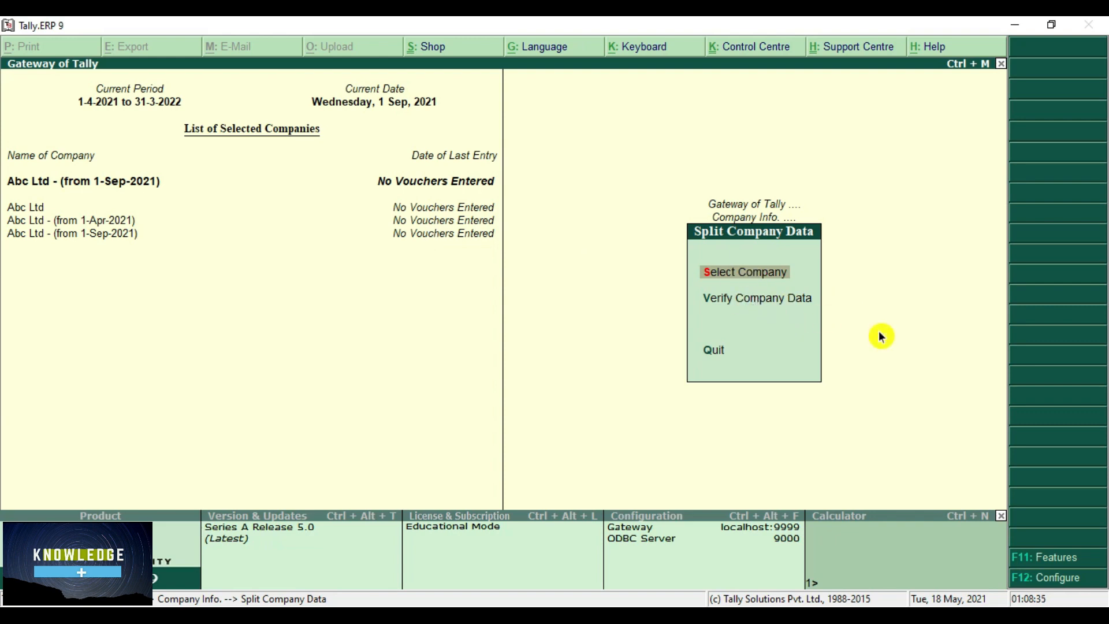
- Run Verify Company Data on Abc Ltd and dismiss the no-vouchers error
{"action": "key", "text": "Down"}
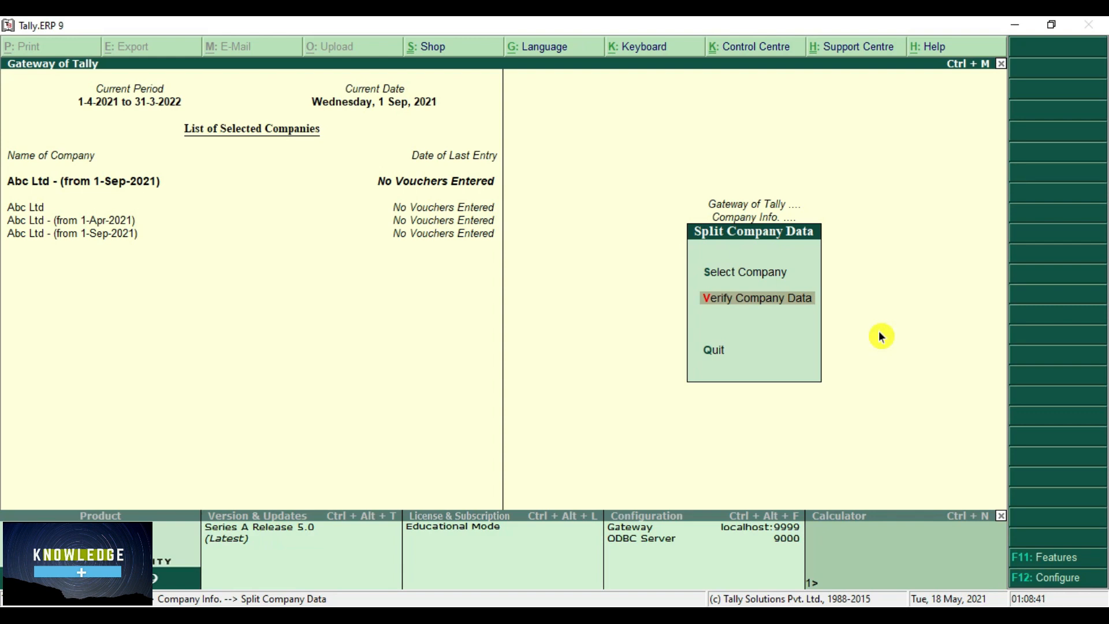
{"action": "key", "text": "Return"}
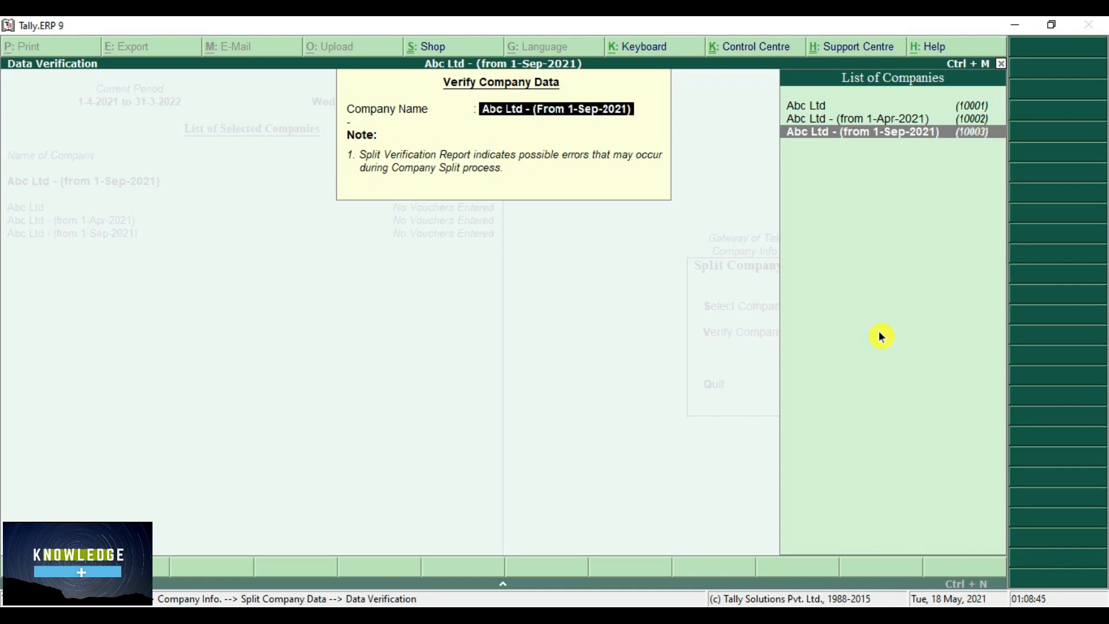
{"action": "key", "text": "Up"}
{"action": "key", "text": "Up"}
{"action": "key", "text": "Return"}
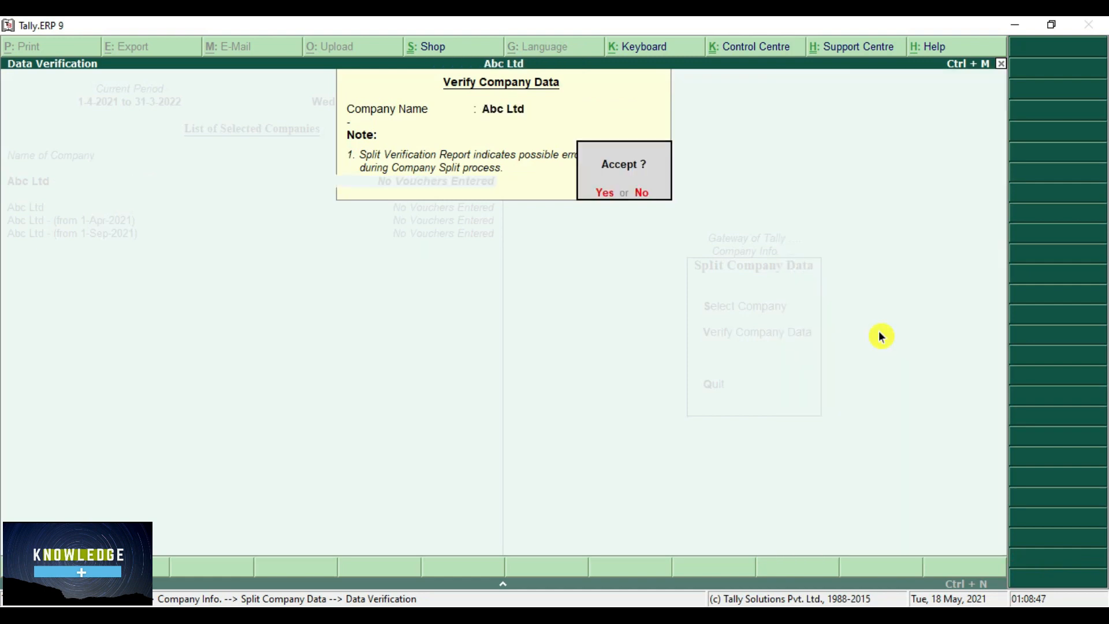
{"action": "key", "text": "Return"}
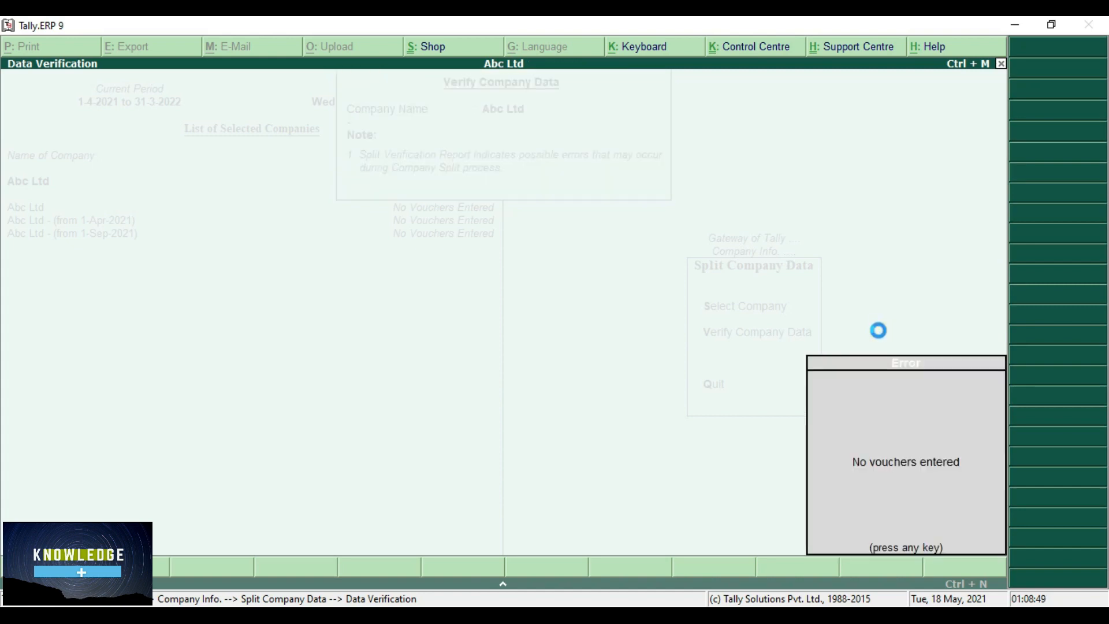
{"action": "key", "text": "Escape"}
{"action": "key", "text": "Escape"}
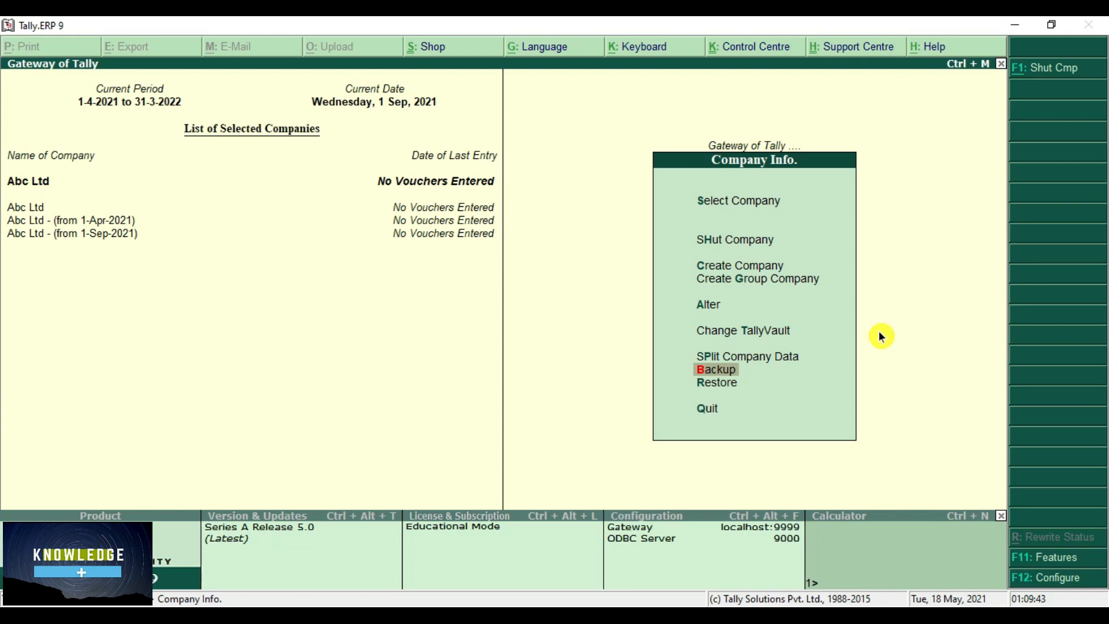
- Start a company backup with destination E:\Knowledge PLUS and list the companies to back up
{"action": "key", "text": "Return"}
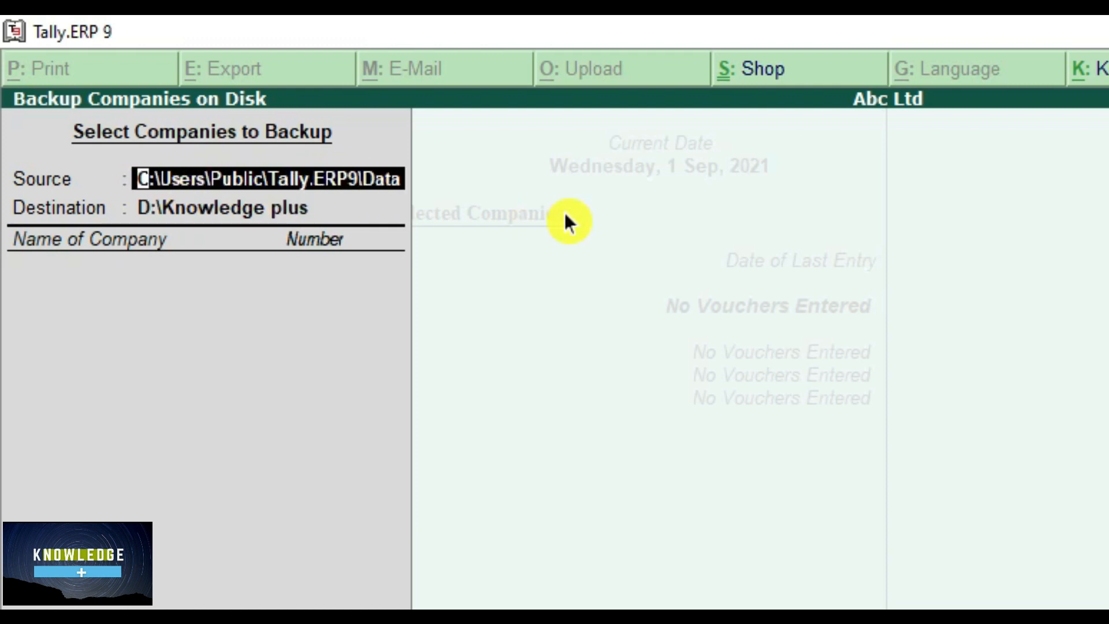
{"action": "key", "text": "Return"}
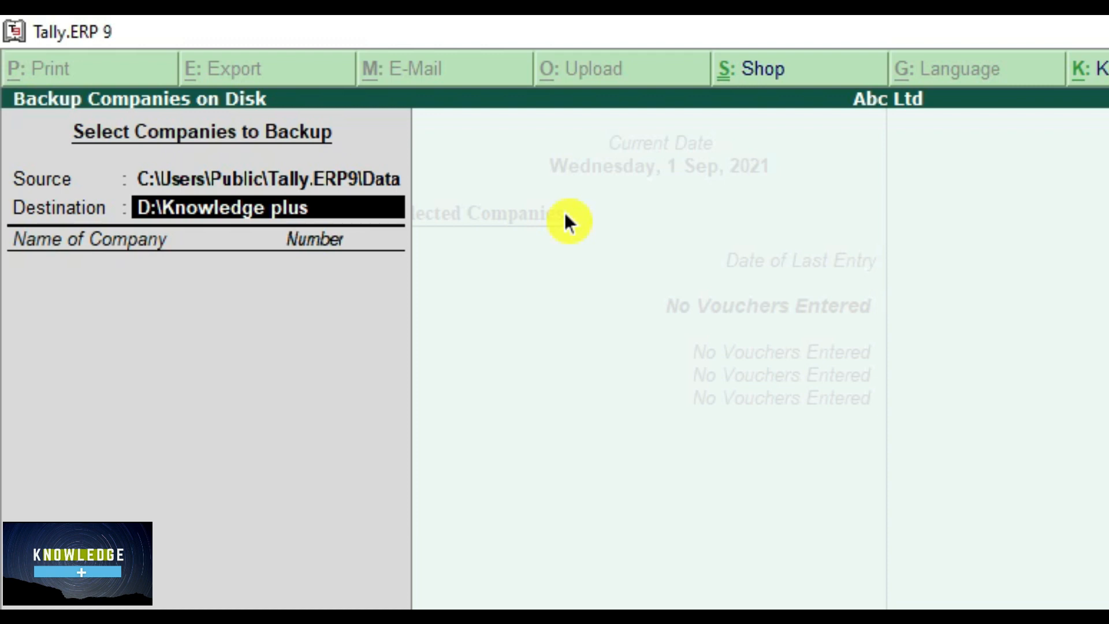
{"action": "type", "text": "E"}
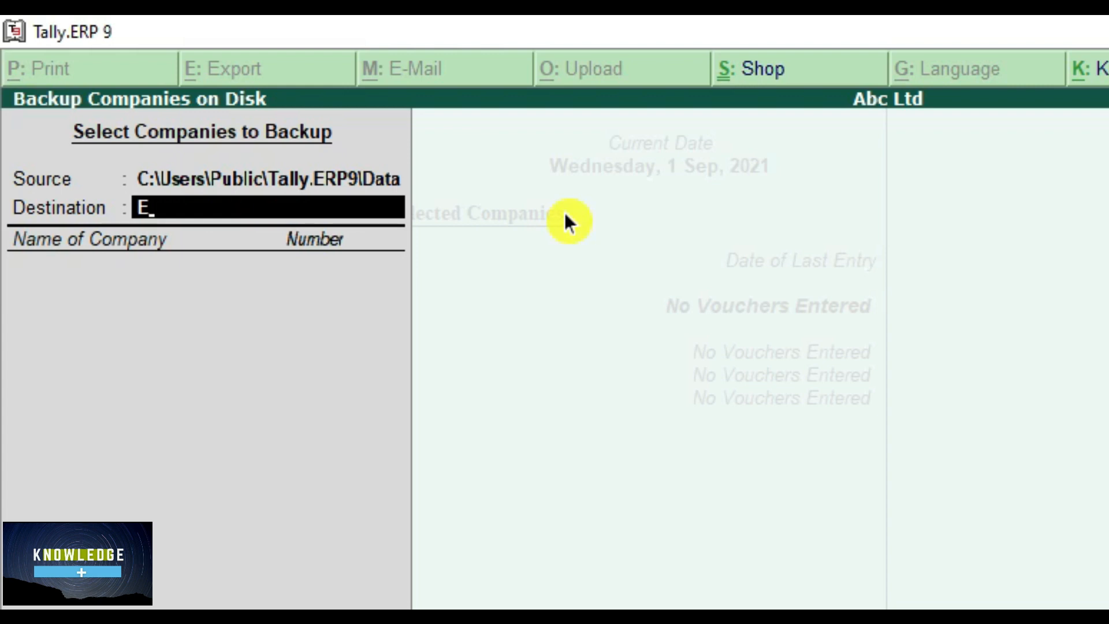
{"action": "type", "text": "\\"}
{"action": "type", "text": "Knowledge"}
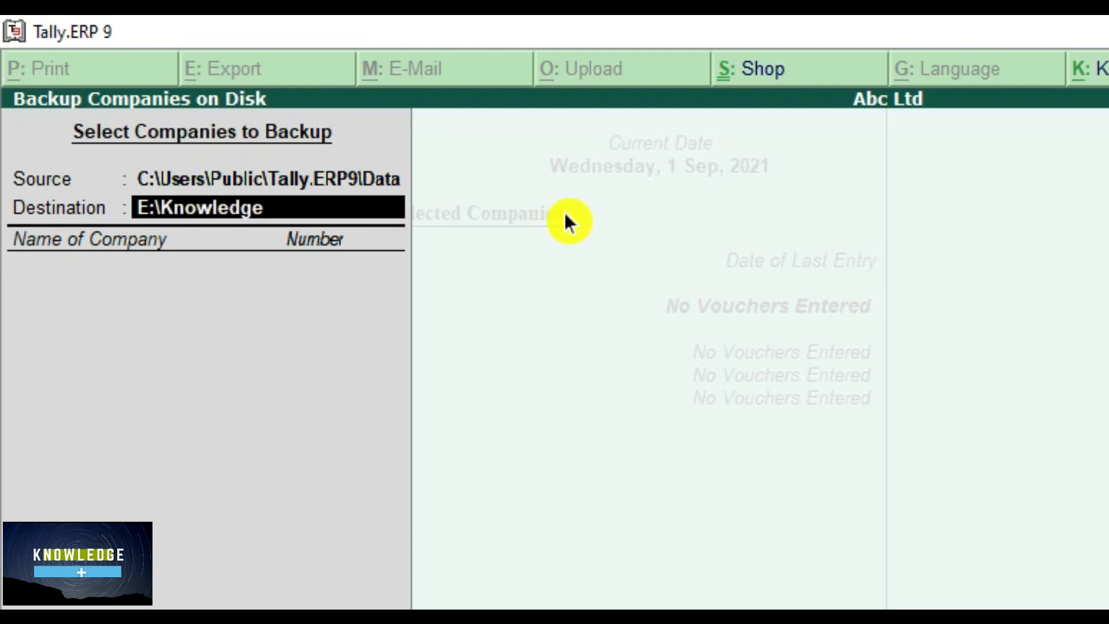
{"action": "type", "text": " PLUS"}
{"action": "key", "text": "BackSpace"}
{"action": "key", "text": "BackSpace"}
{"action": "key", "text": "BackSpace"}
{"action": "key", "text": "BackSpace"}
{"action": "key", "text": "BackSpace"}
{"action": "type", "text": "PLUS"}
{"action": "key", "text": "Return"}
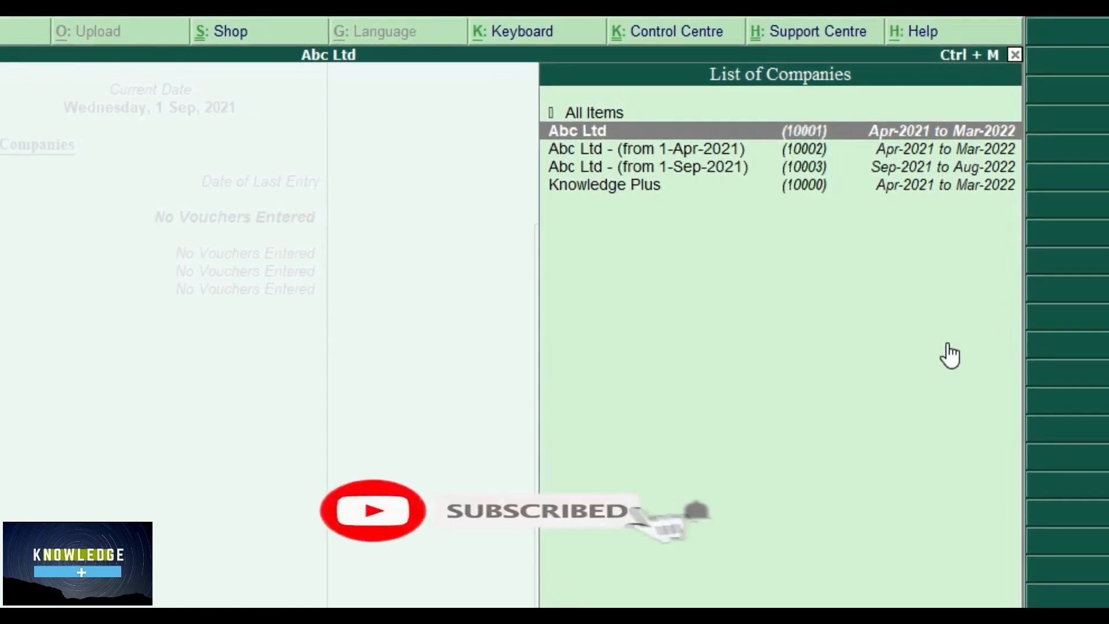
- Choose Abc Ltd for backup, then select End of List to run it
{"action": "key", "text": "Down"}
{"action": "key", "text": "Down"}
{"action": "key", "text": "Down"}
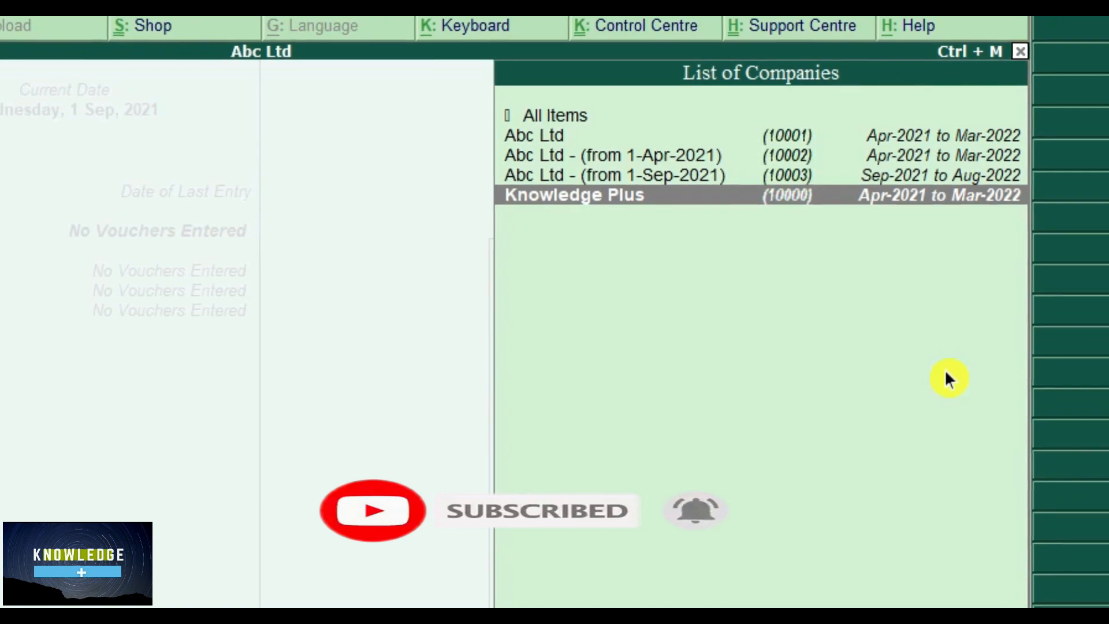
{"action": "key", "text": "Up"}
{"action": "key", "text": "Up"}
{"action": "key", "text": "Up"}
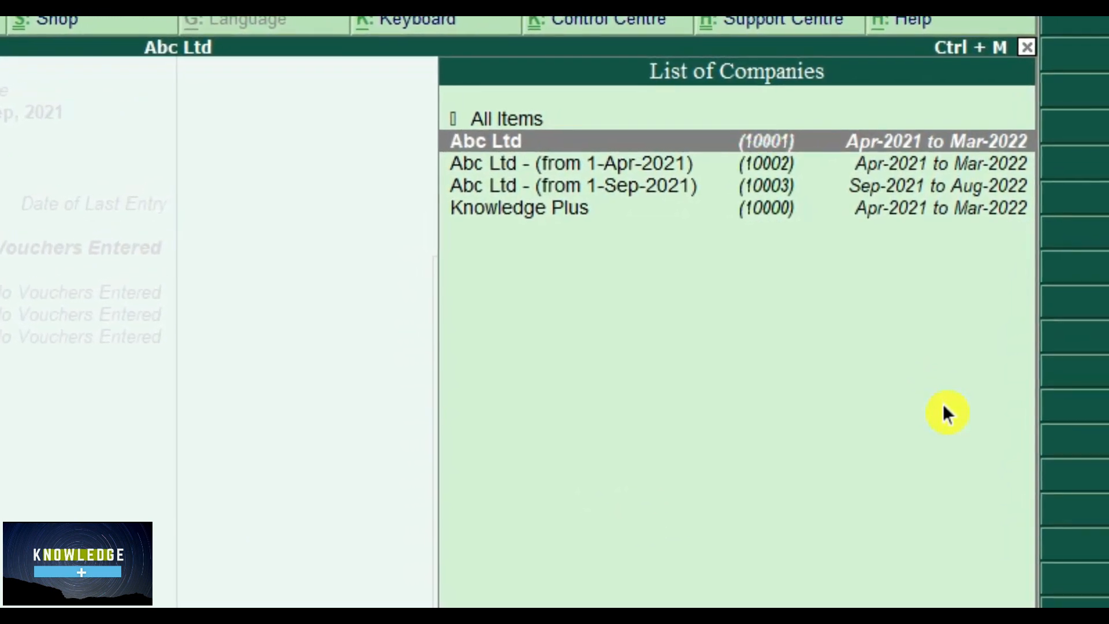
{"action": "key", "text": "Return"}
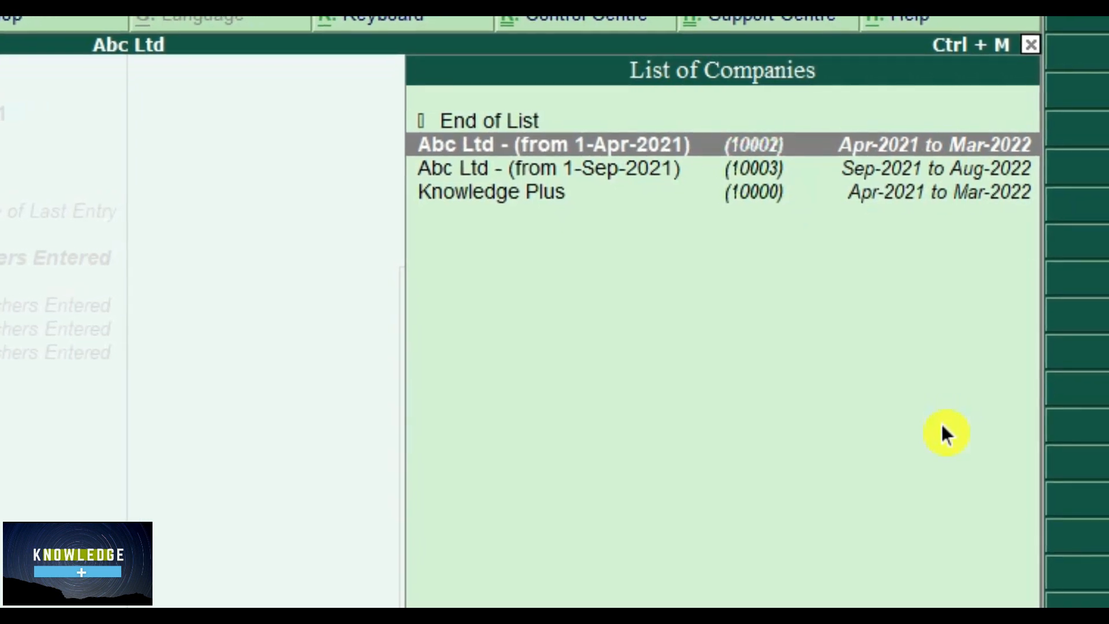
{"action": "key", "text": "Up"}
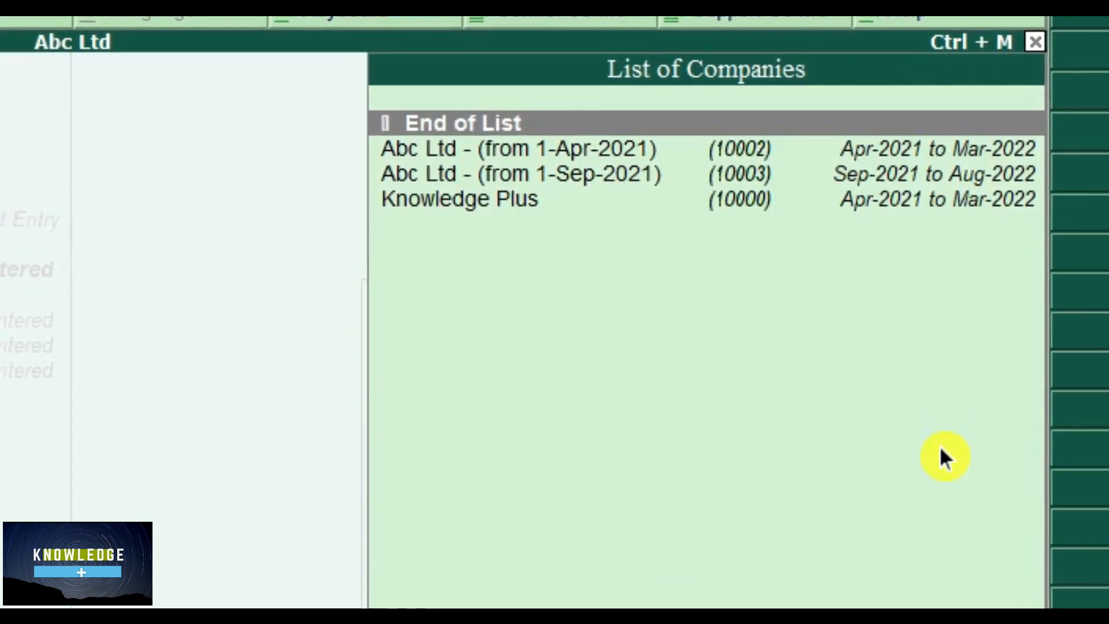
{"action": "key", "text": "Return"}
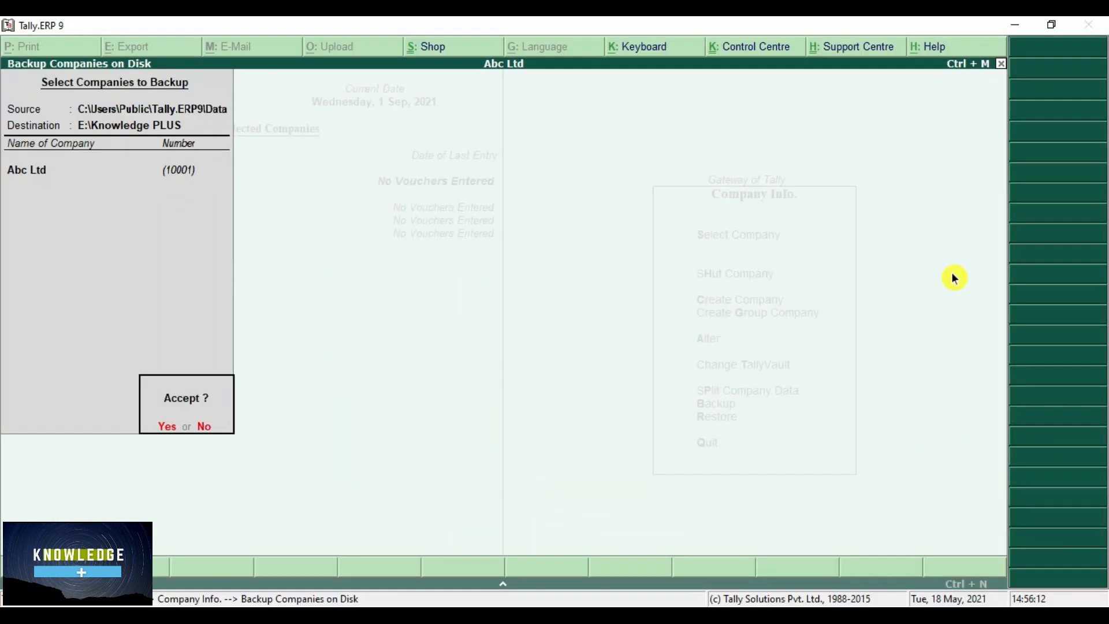
{"action": "key", "text": "Return"}
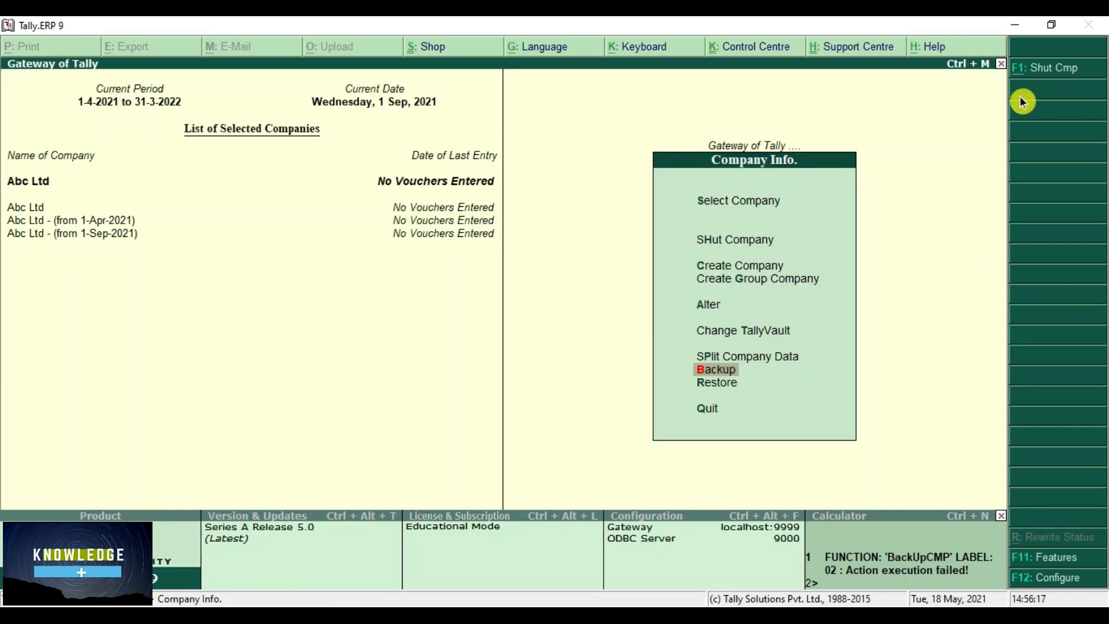
- Minimise Tally and browse This PC > Local Disk (E:) > Knowledge PLUS to find the backup
{"action": "left_click", "coordinate": [1014, 29]}
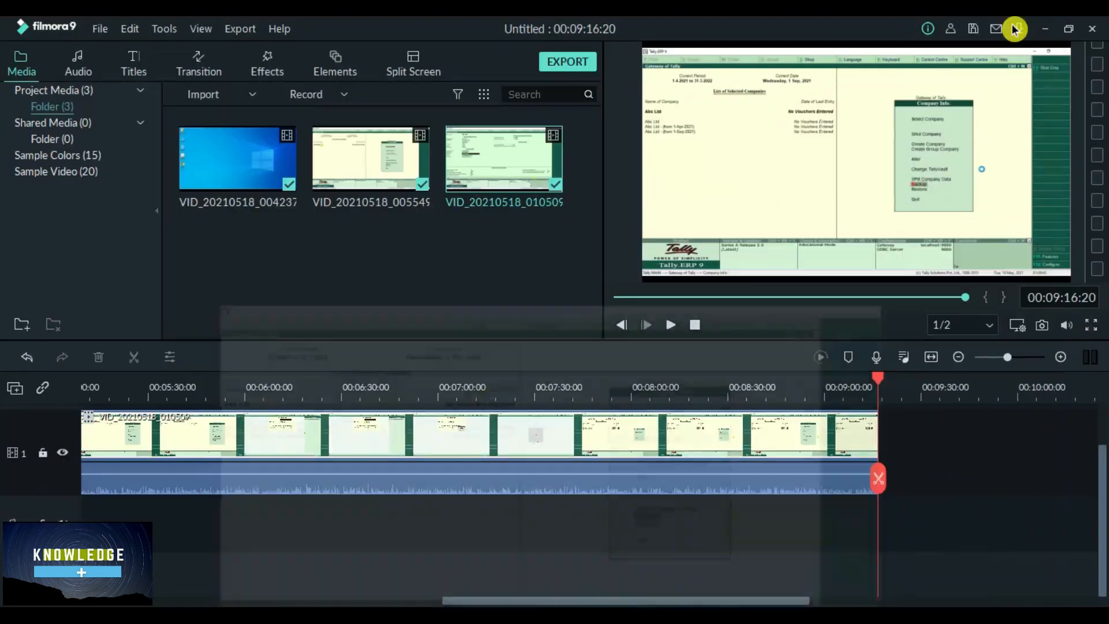
{"action": "left_click", "coordinate": [1045, 35]}
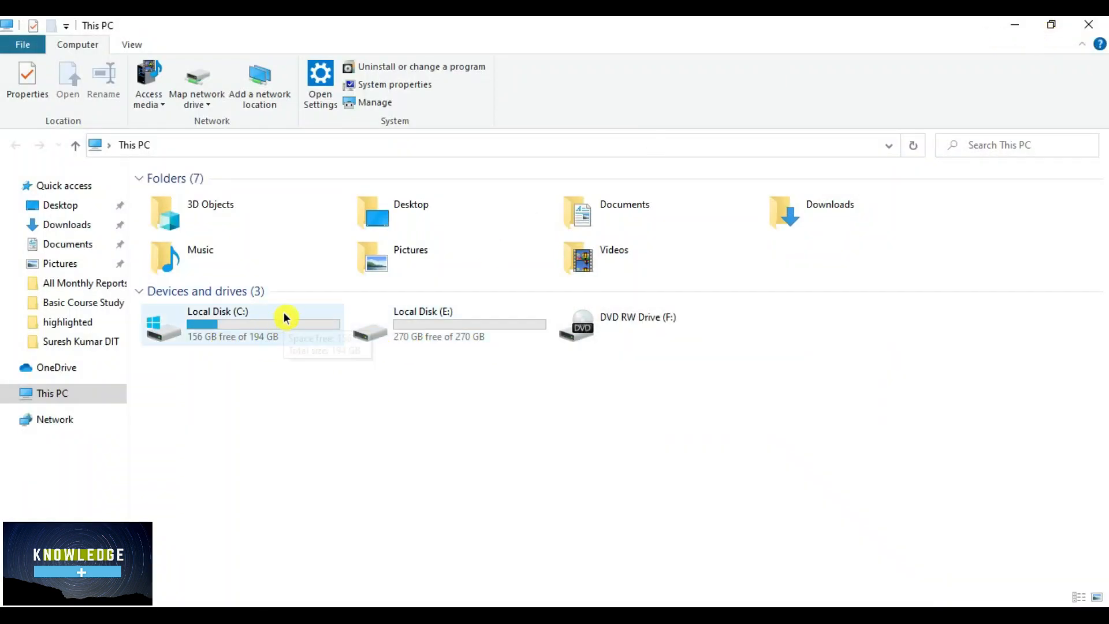
{"action": "left_click", "coordinate": [1013, 28]}
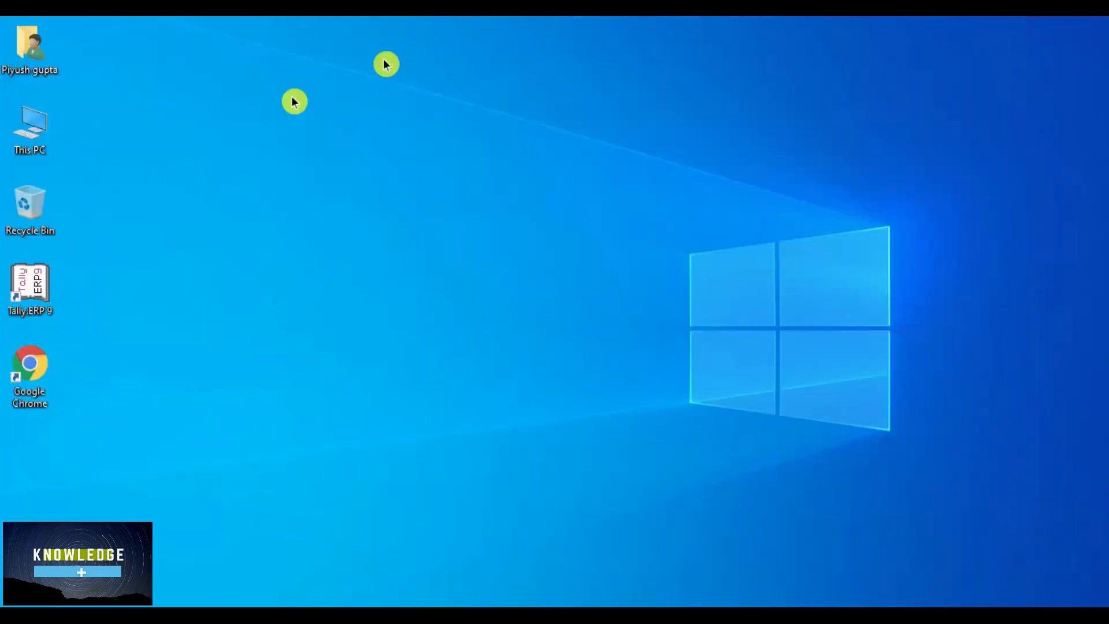
{"action": "double_click", "coordinate": [33, 145]}
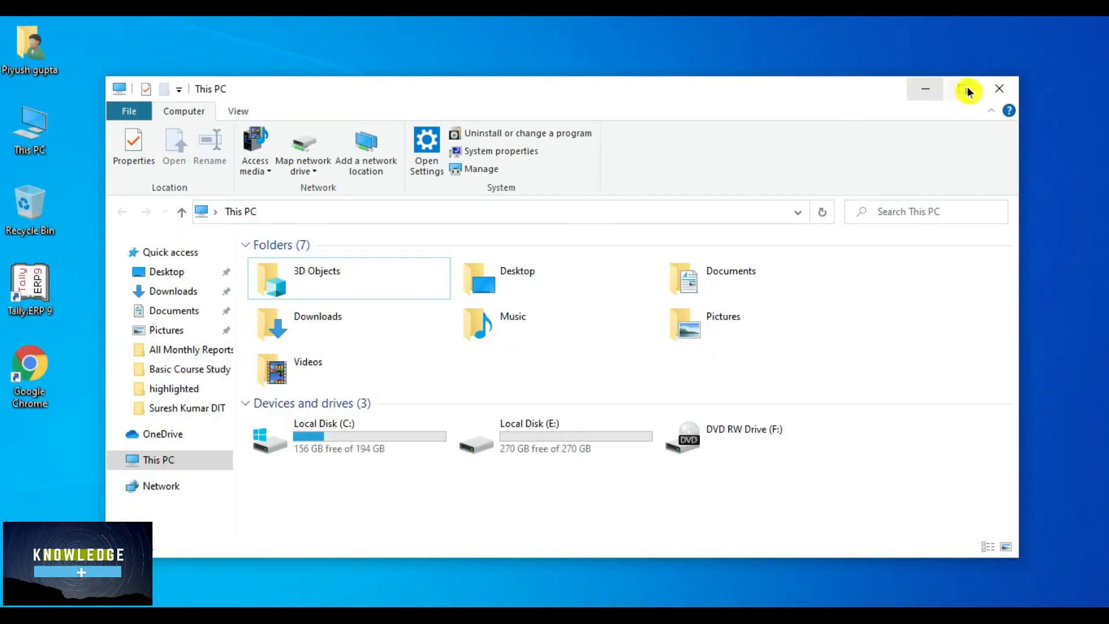
{"action": "left_click", "coordinate": [962, 88]}
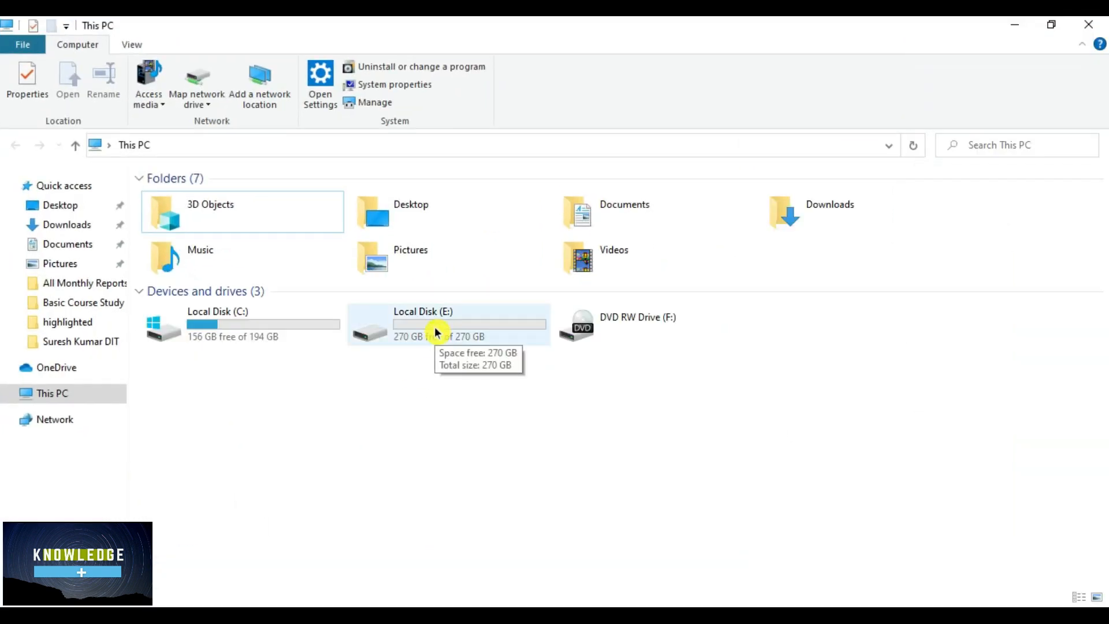
{"action": "double_click", "coordinate": [437, 332]}
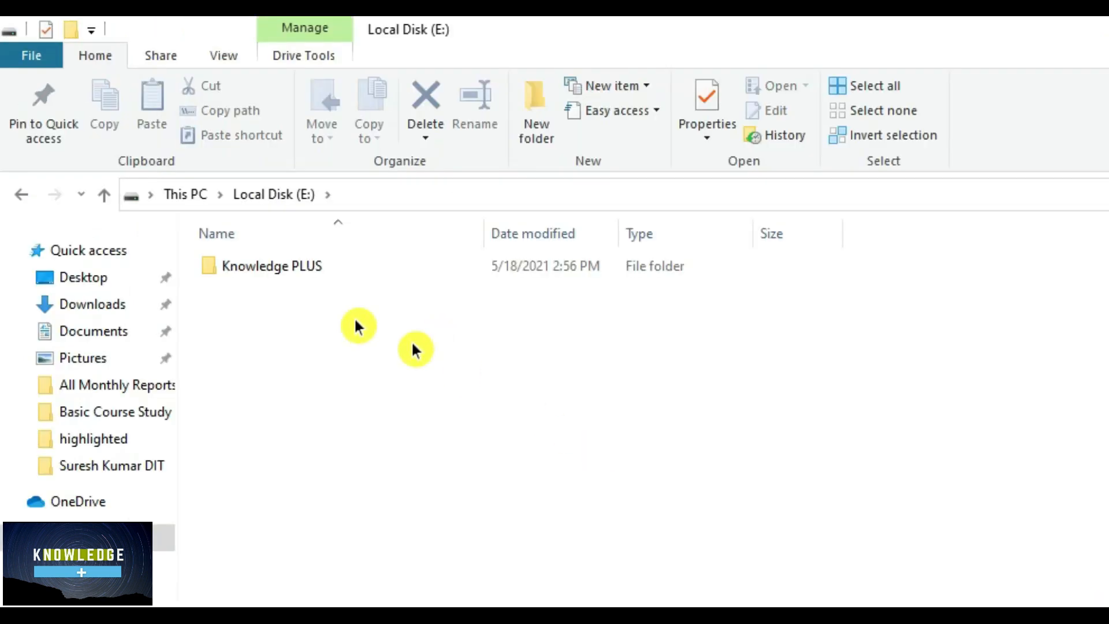
{"action": "double_click", "coordinate": [298, 269]}
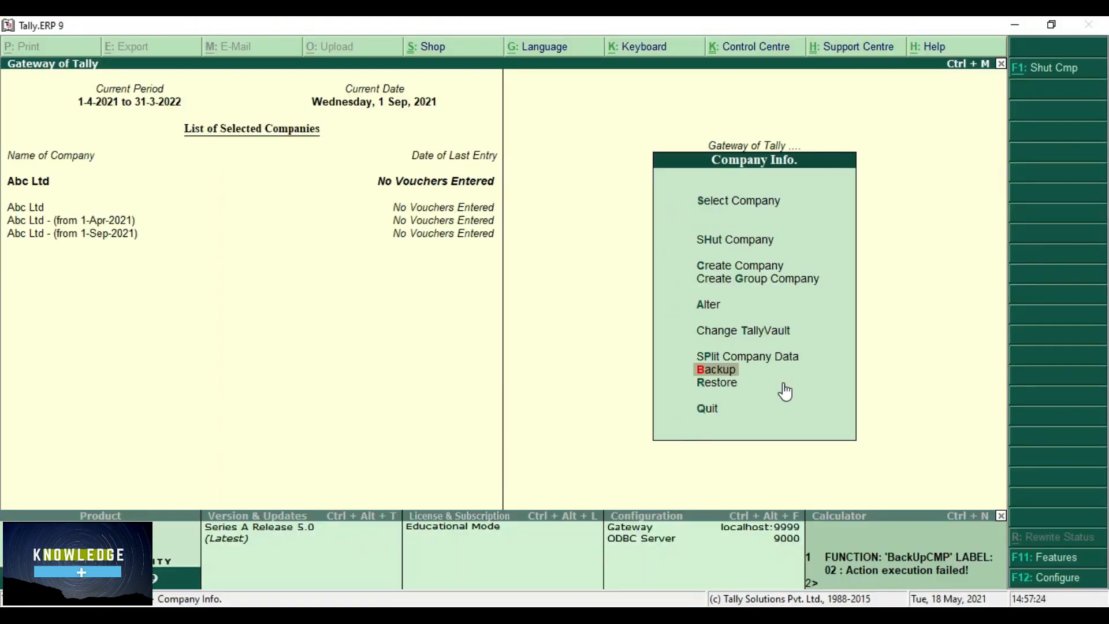
- Open the Select Company list, where Abc Ltd is the only company
{"action": "key", "text": "Up"}
{"action": "key", "text": "Up"}
{"action": "key", "text": "Up"}
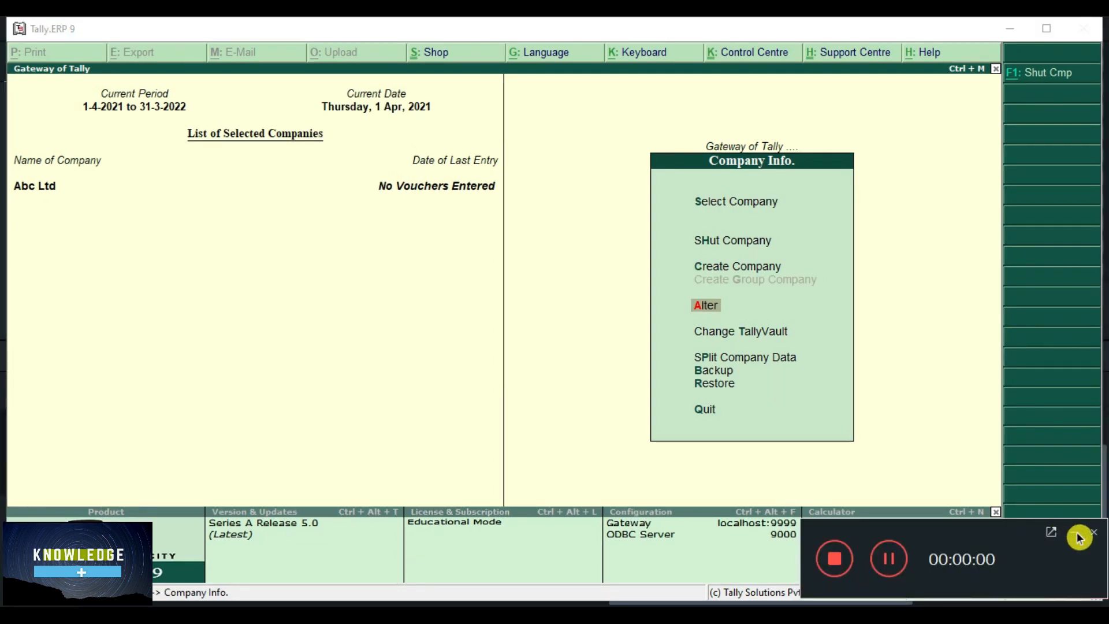
{"action": "left_click", "coordinate": [1077, 532]}
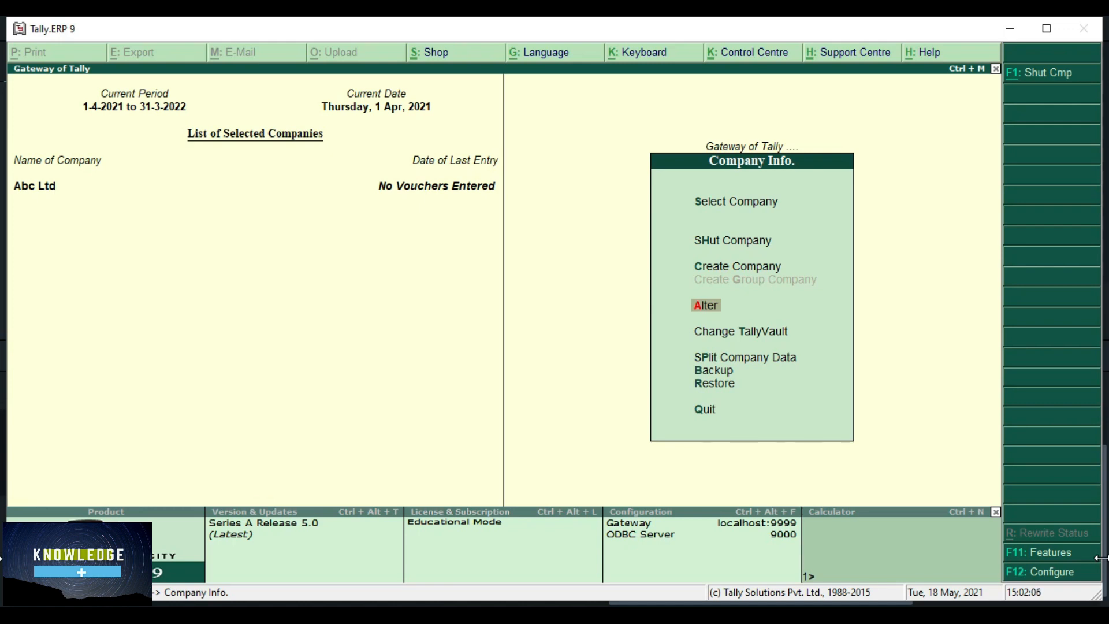
{"action": "key", "text": "s"}
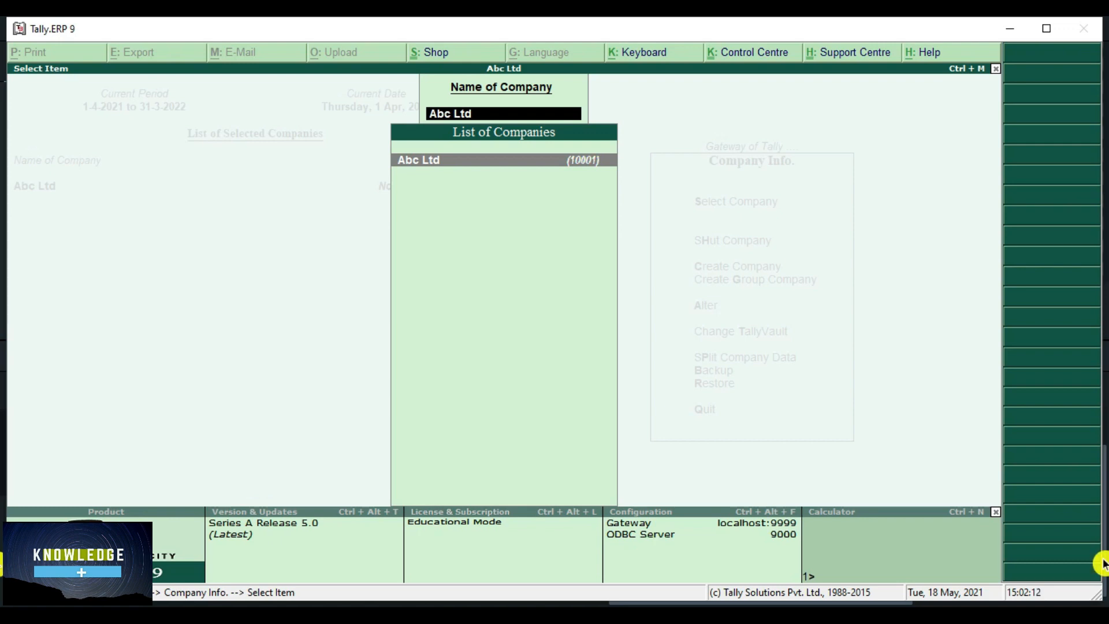
- Delete Abc Ltd from its Company Alteration screen with Alt+D, confirming Yes twice
{"action": "key", "text": "Return"}
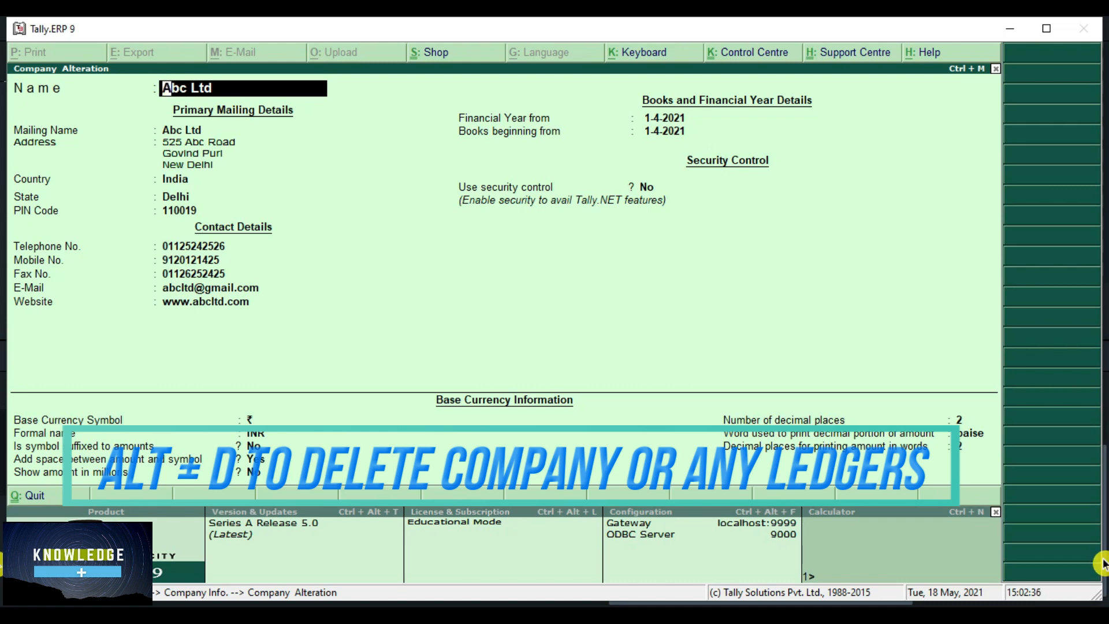
{"action": "key", "text": "alt+d"}
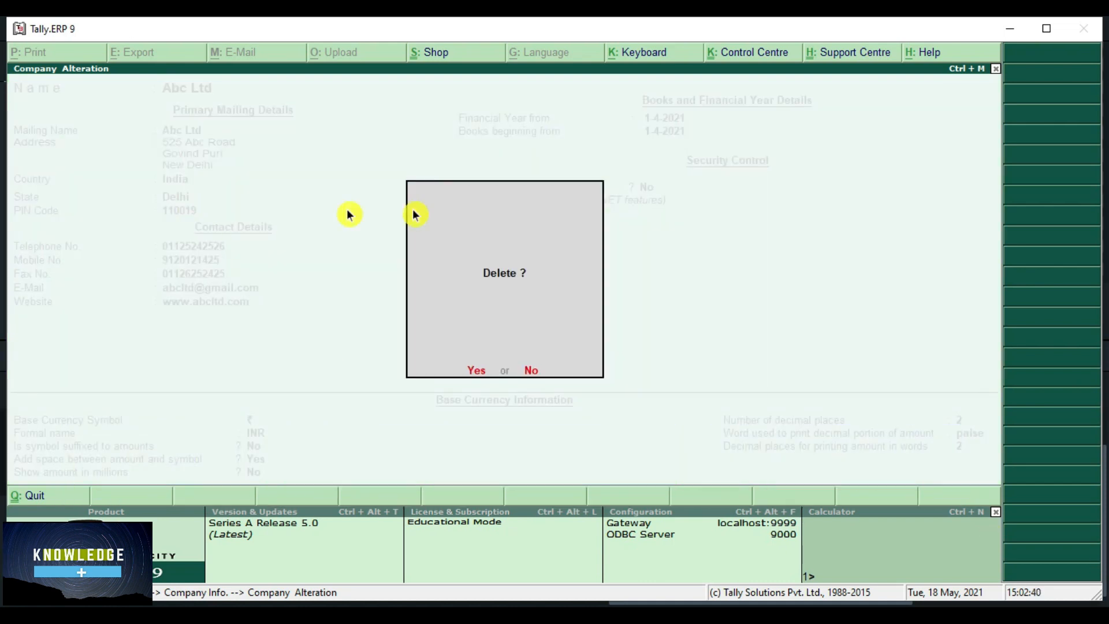
{"action": "key", "text": "y"}
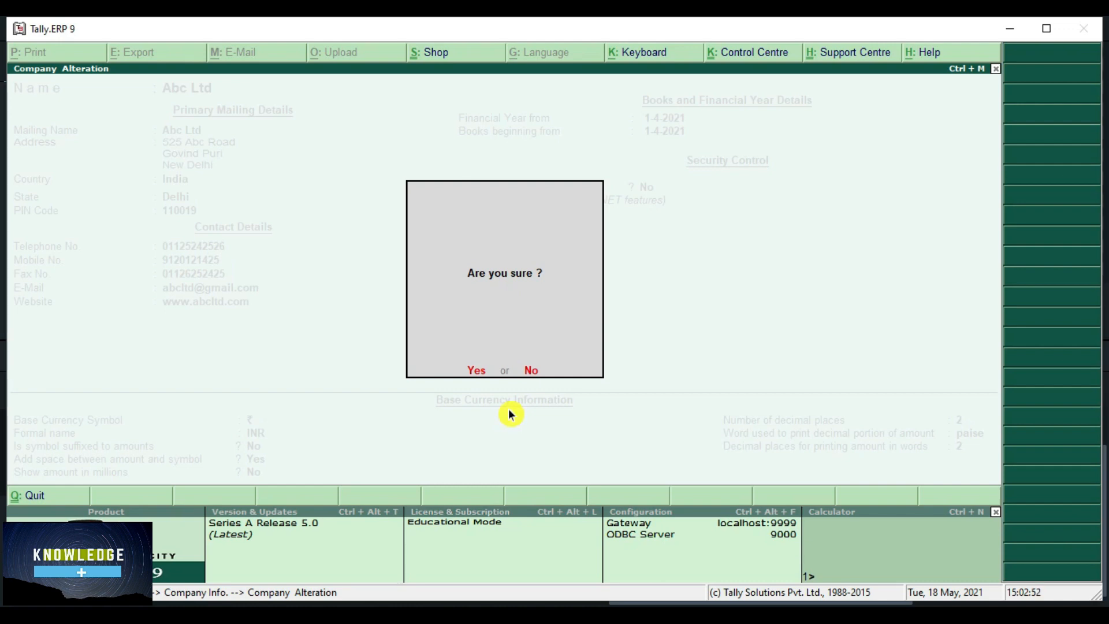
{"action": "key", "text": "y"}
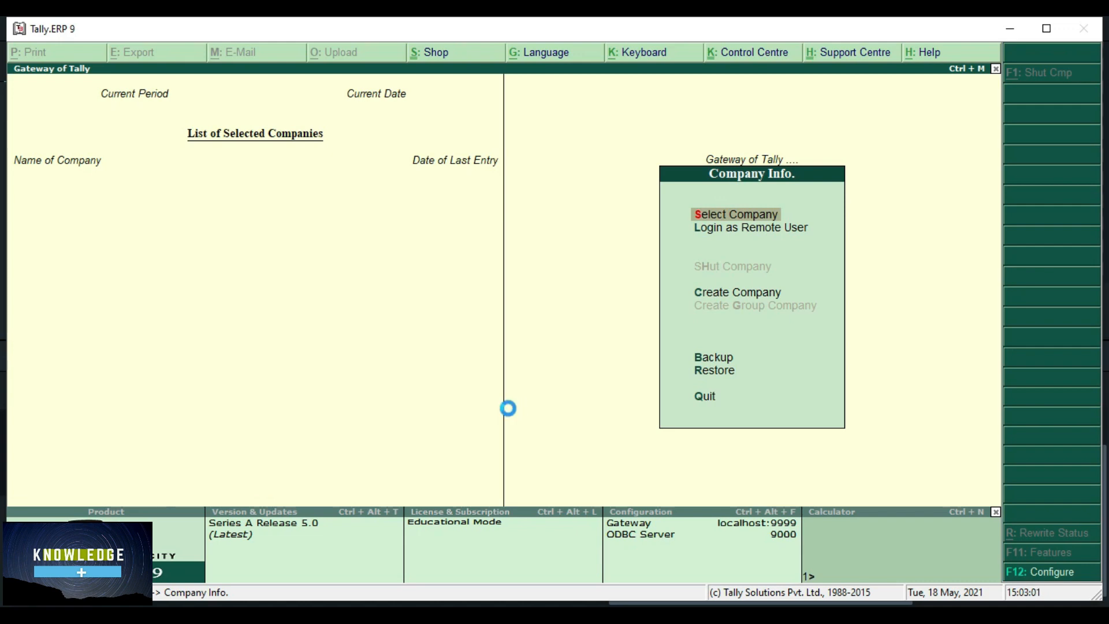
- Review the List of Companies to confirm Abc Ltd (10001) is gone
{"action": "key", "text": "Return"}
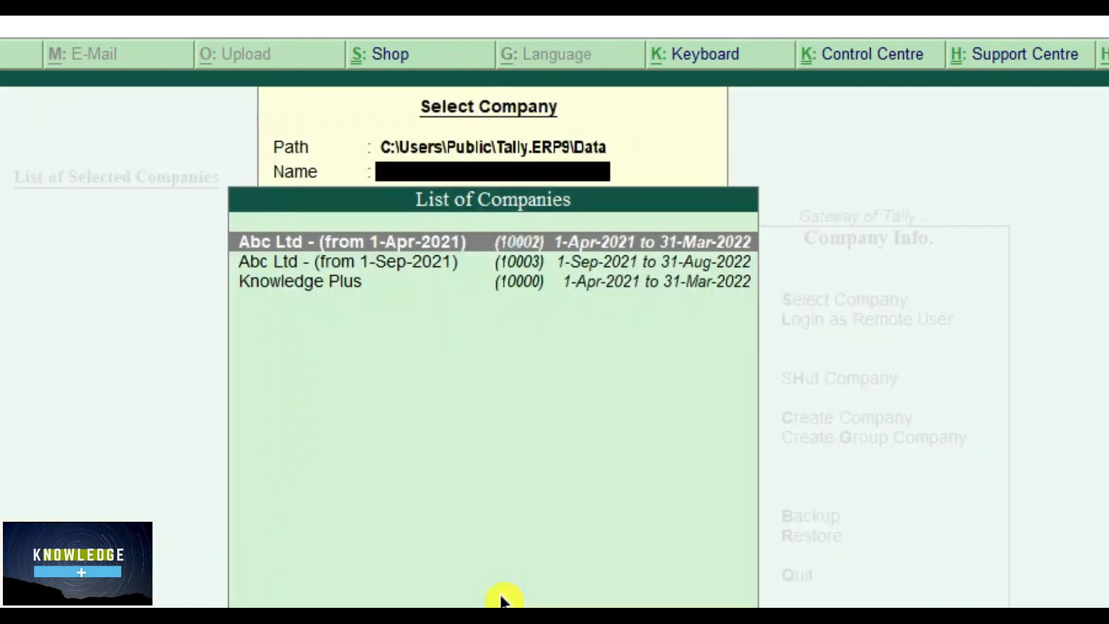
{"action": "key", "text": "Down"}
{"action": "key", "text": "Down"}
{"action": "key", "text": "Up"}
{"action": "key", "text": "Up"}
{"action": "key", "text": "Down"}
{"action": "key", "text": "Down"}
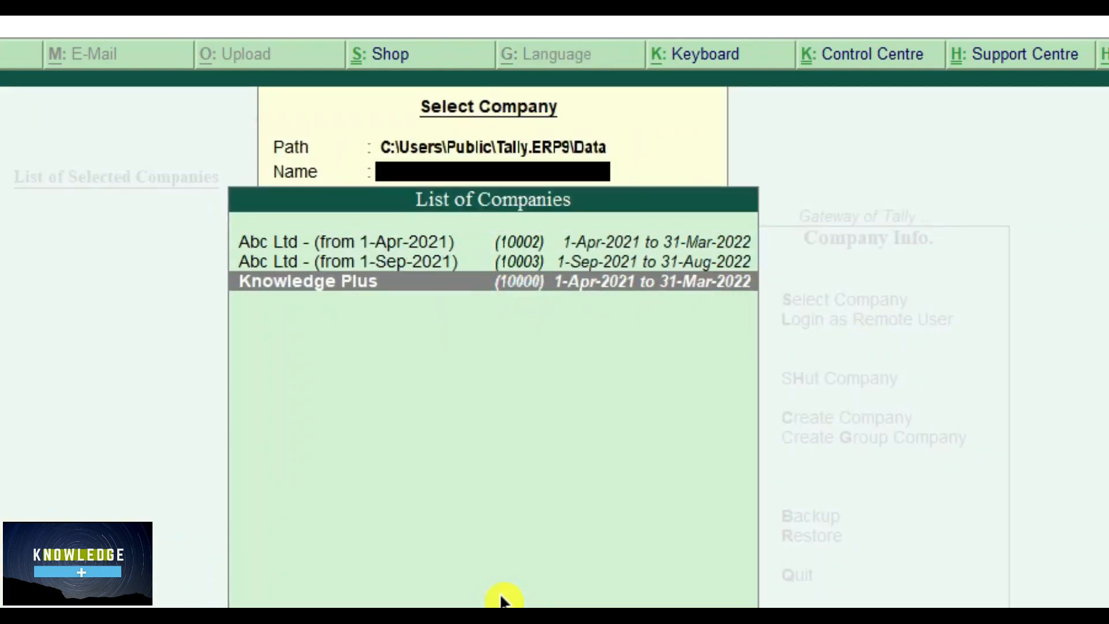
{"action": "key", "text": "Up"}
{"action": "key", "text": "Up"}
{"action": "key", "text": "Down"}
{"action": "key", "text": "Up"}
{"action": "key", "text": "Down"}
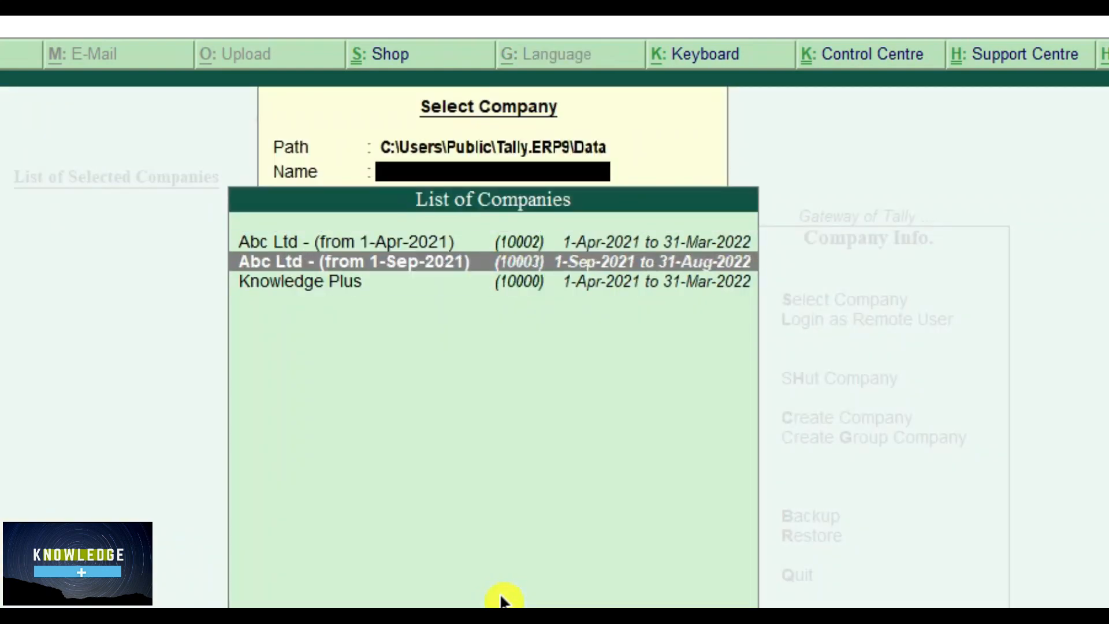
{"action": "key", "text": "Up"}
{"action": "key", "text": "Down"}
{"action": "key", "text": "Down"}
{"action": "key", "text": "Up"}
{"action": "key", "text": "Up"}
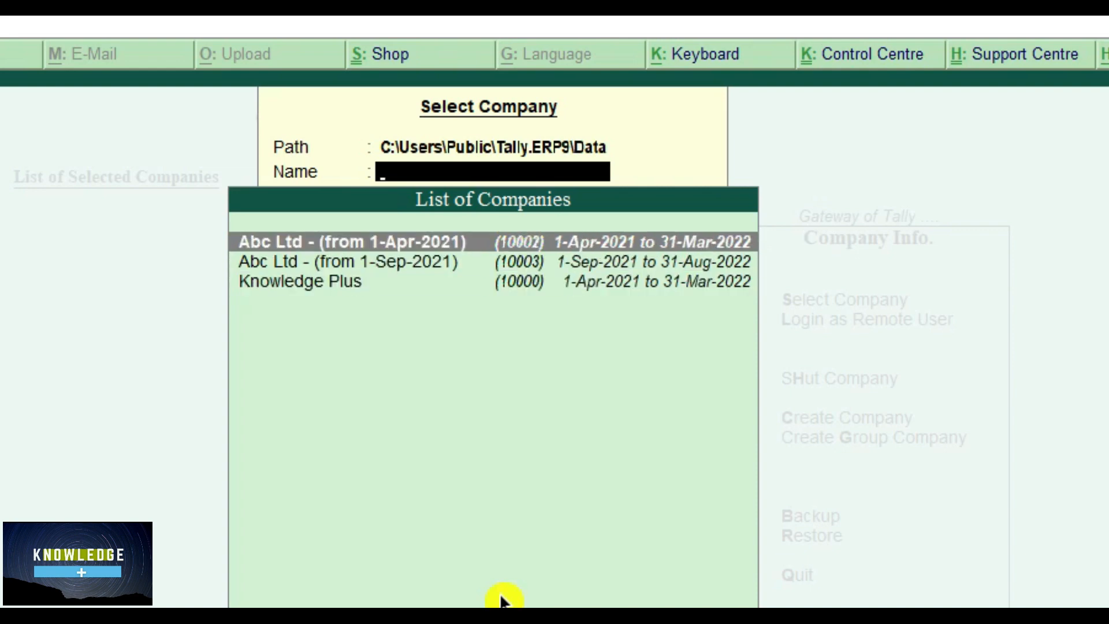
- Close the list and open Restore from the Company Info menu
{"action": "key", "text": "Escape"}
{"action": "key", "text": "Down"}
{"action": "key", "text": "Down"}
{"action": "key", "text": "Down"}
{"action": "key", "text": "Down"}
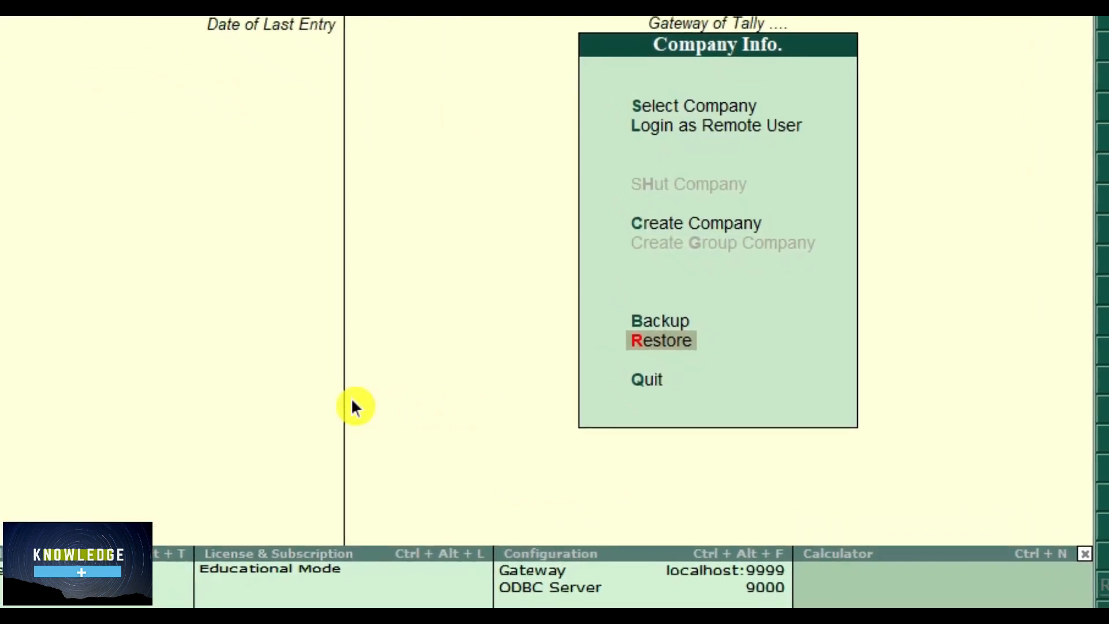
{"action": "key", "text": "Return"}
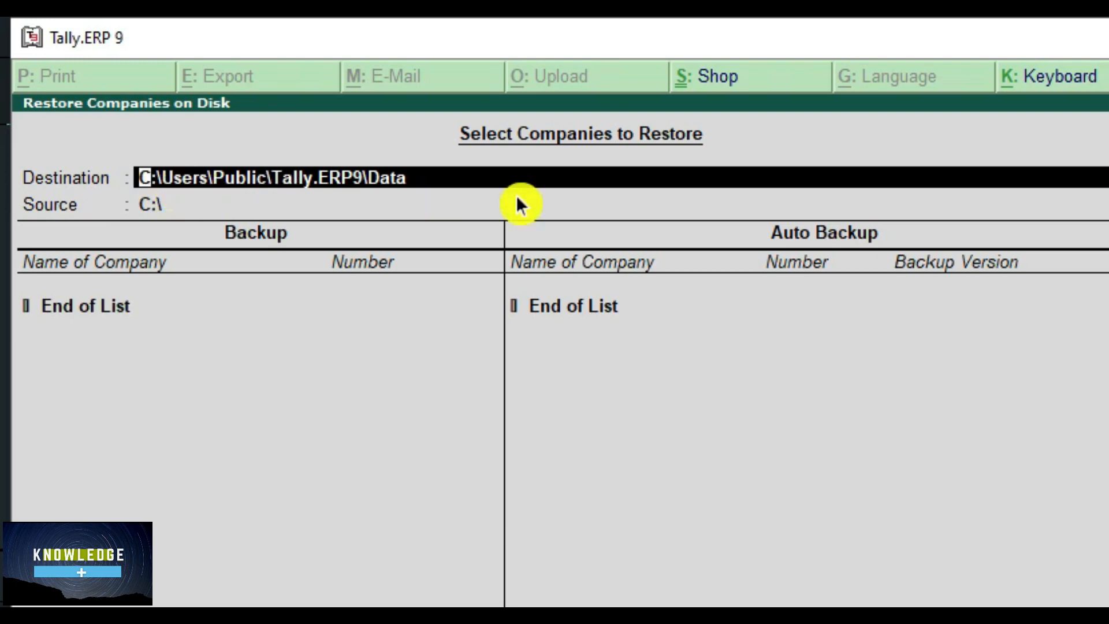
- Restore Abc Ltd (10001) from source e:\KNOWLEDGE PLUS and accept the restore
{"action": "key", "text": "Return"}
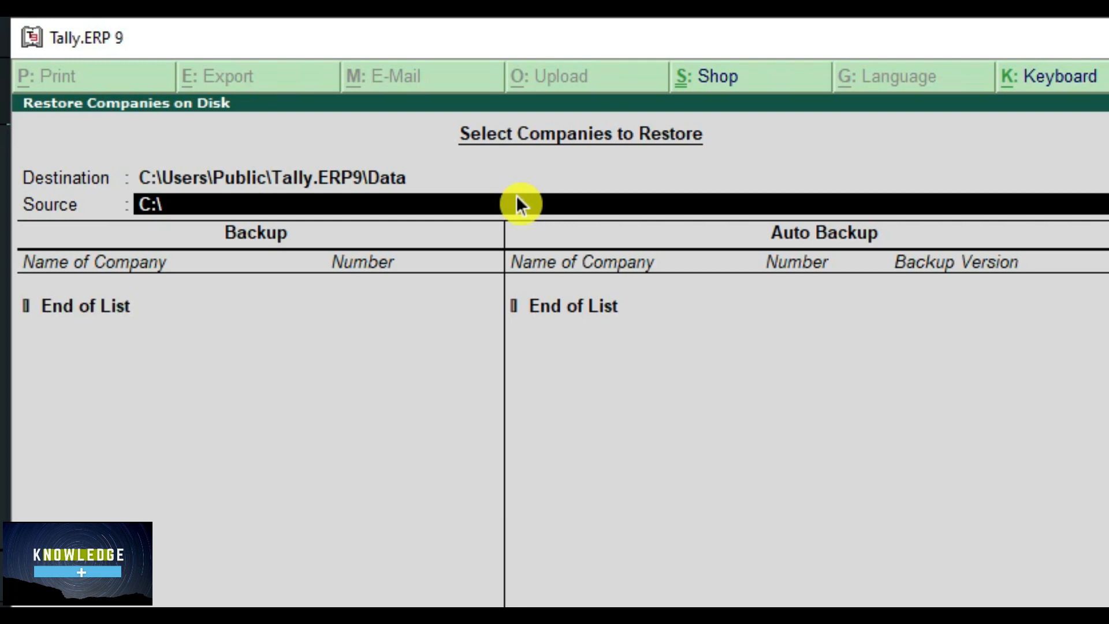
{"action": "type", "text": "e:\\"}
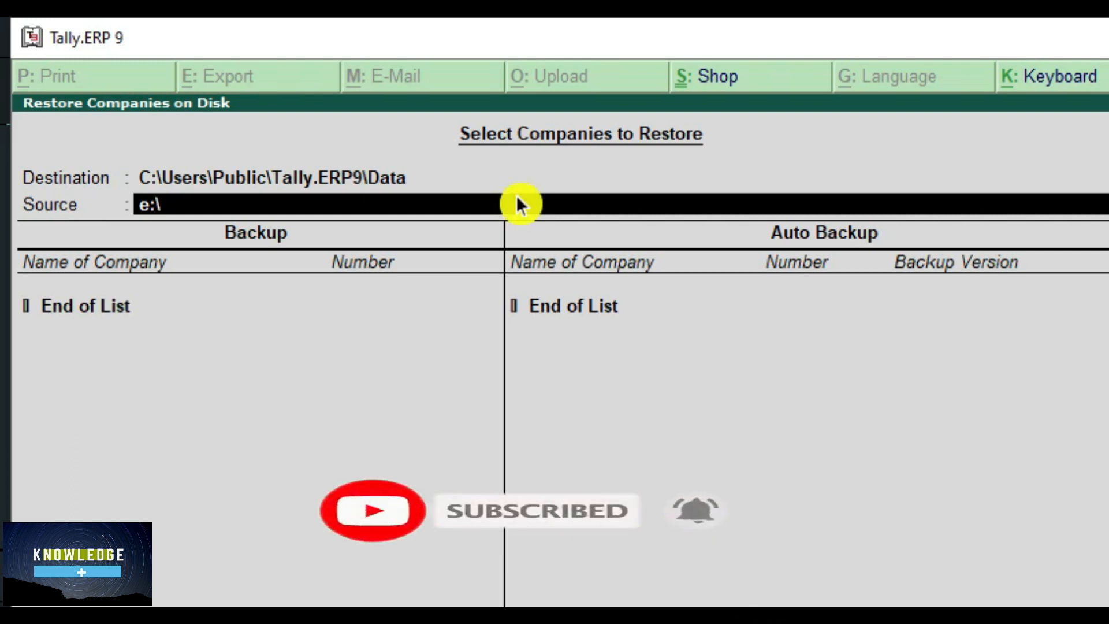
{"action": "type", "text": "KNOWL"}
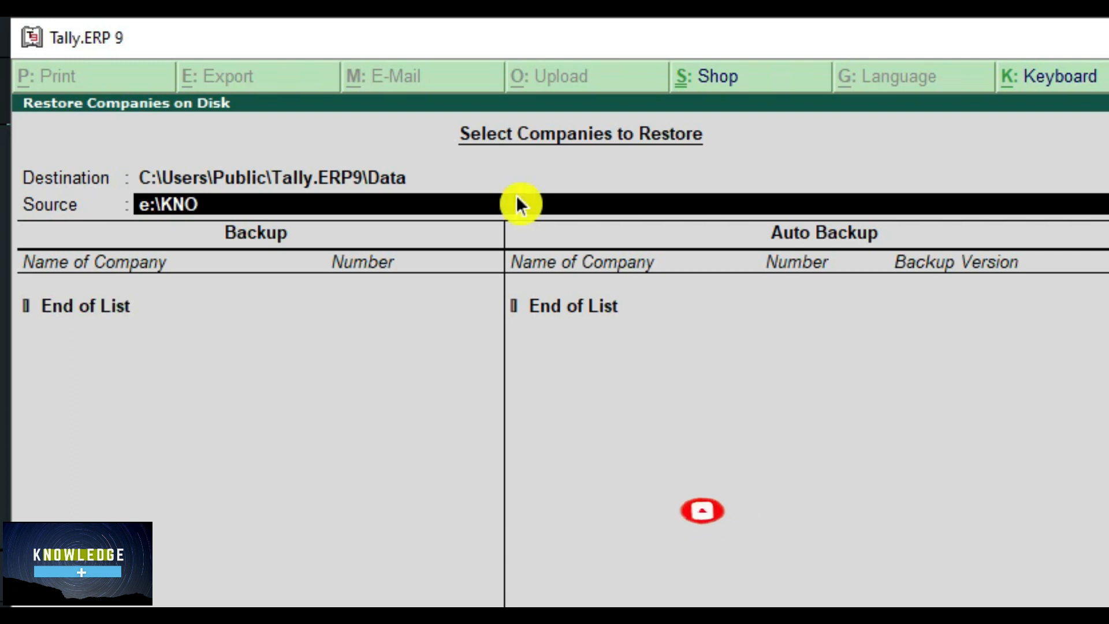
{"action": "type", "text": "EDGE PLU"}
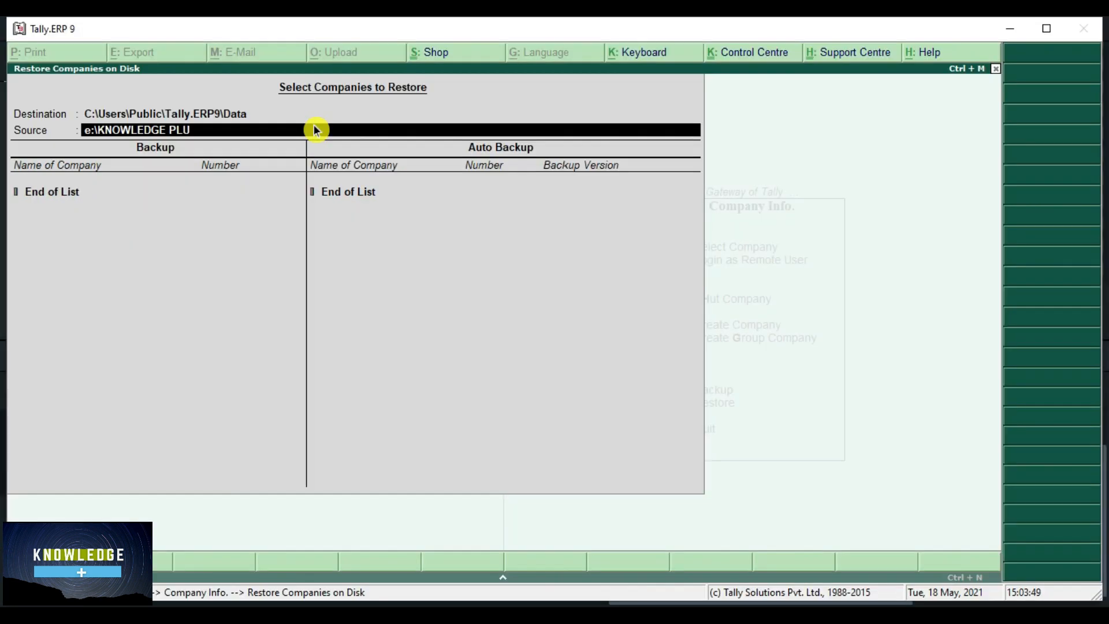
{"action": "type", "text": "S"}
{"action": "key", "text": "Return"}
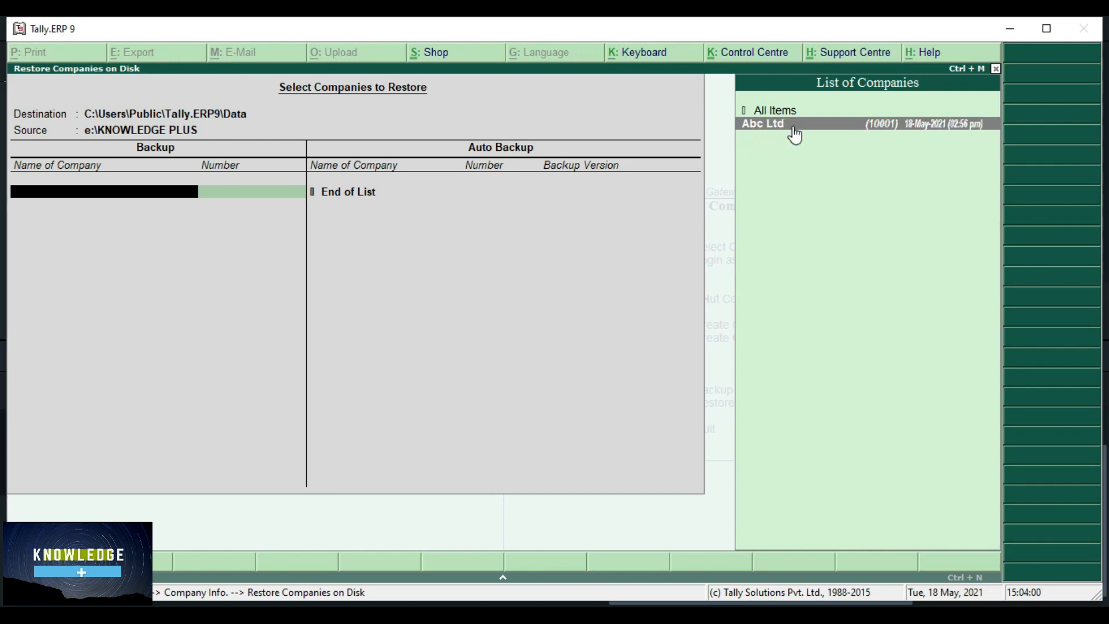
{"action": "left_click", "coordinate": [863, 137]}
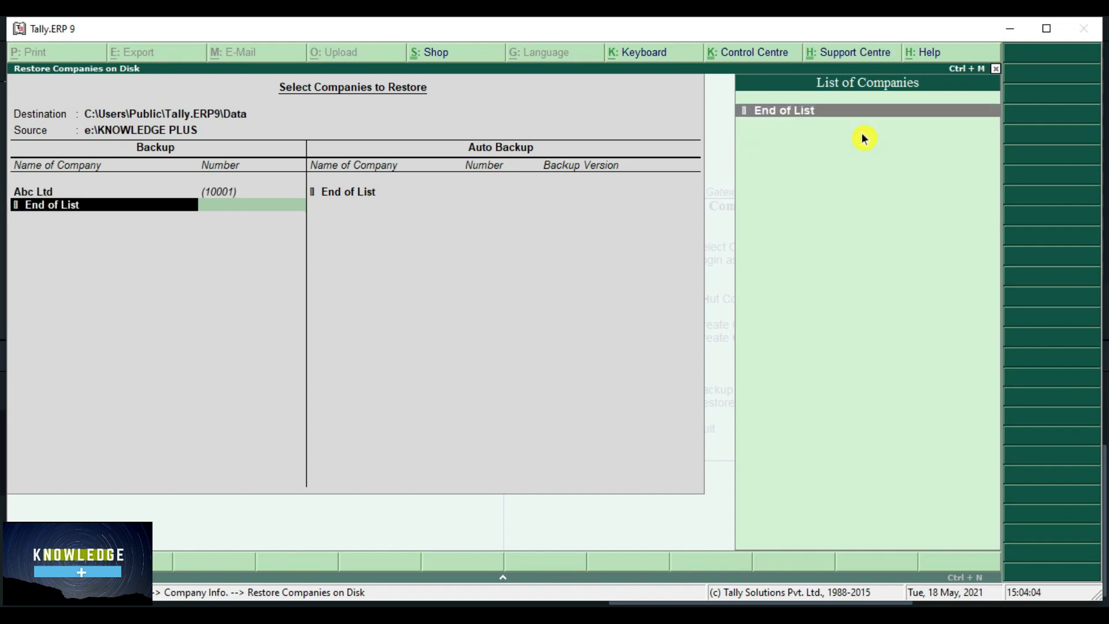
{"action": "key", "text": "Return"}
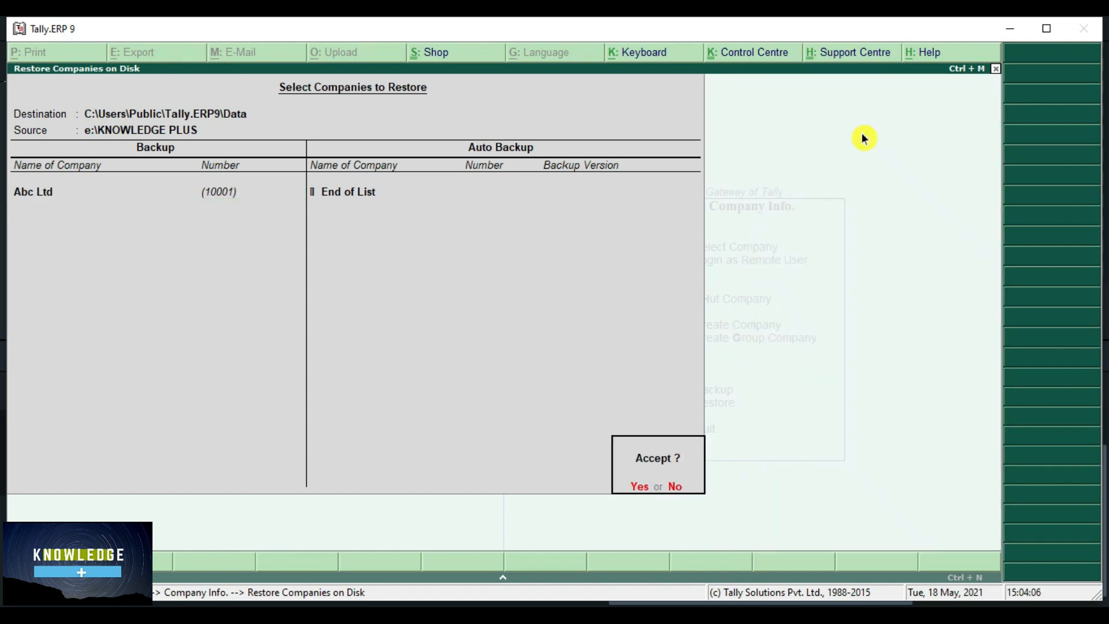
{"action": "key", "text": "Return"}
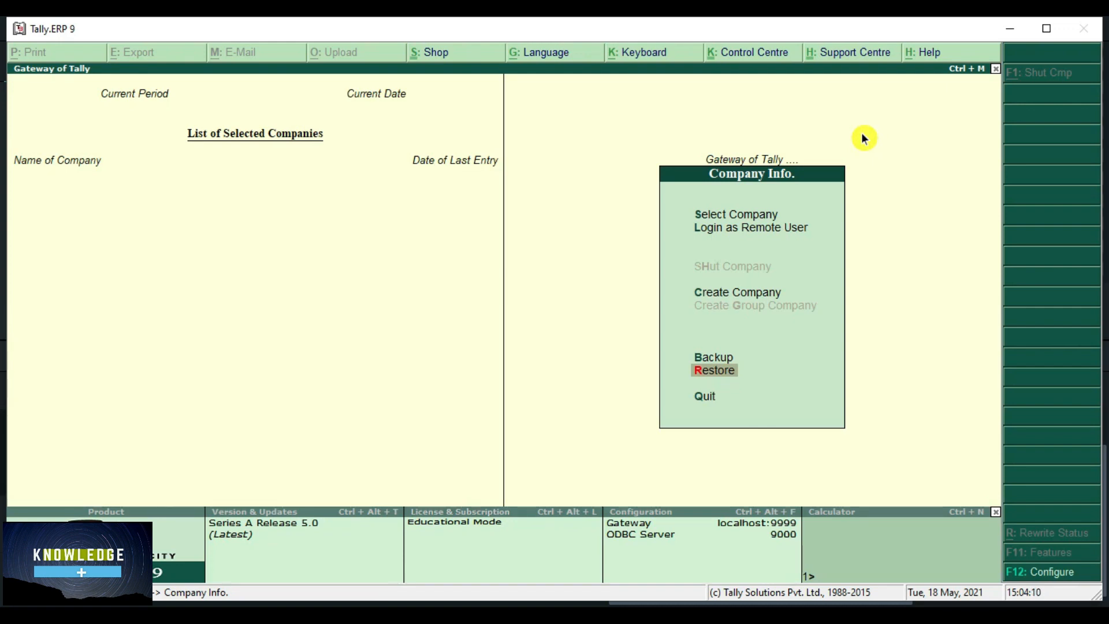
- Load the restored Abc Ltd (10001) from the Select Company list
{"action": "key", "text": "Up"}
{"action": "key", "text": "Up"}
{"action": "key", "text": "Up"}
{"action": "key", "text": "Up"}
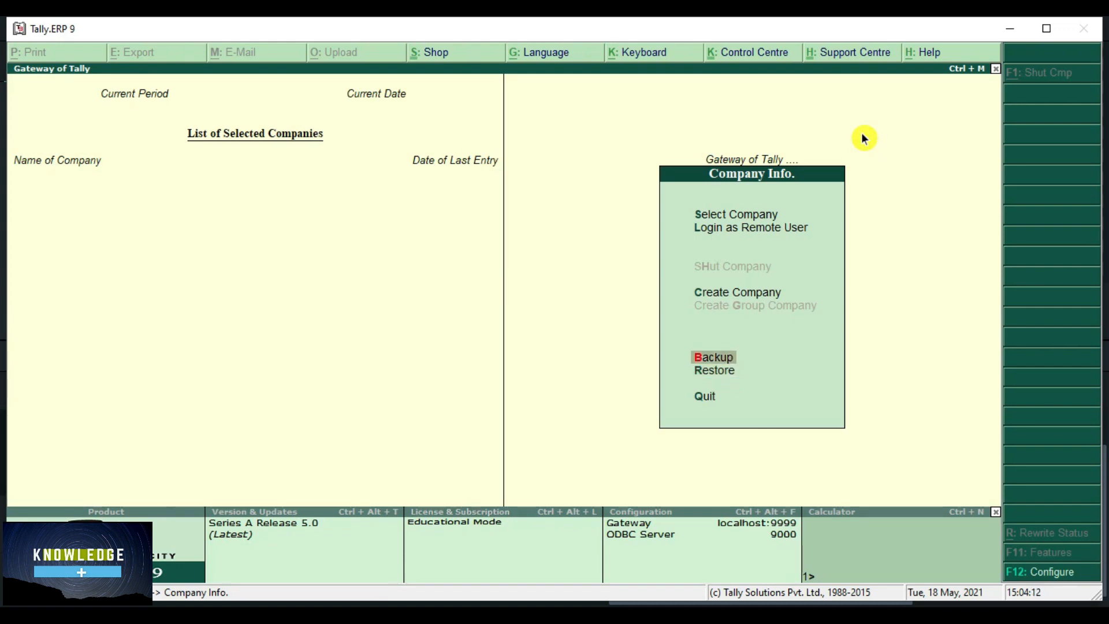
{"action": "key", "text": "Return"}
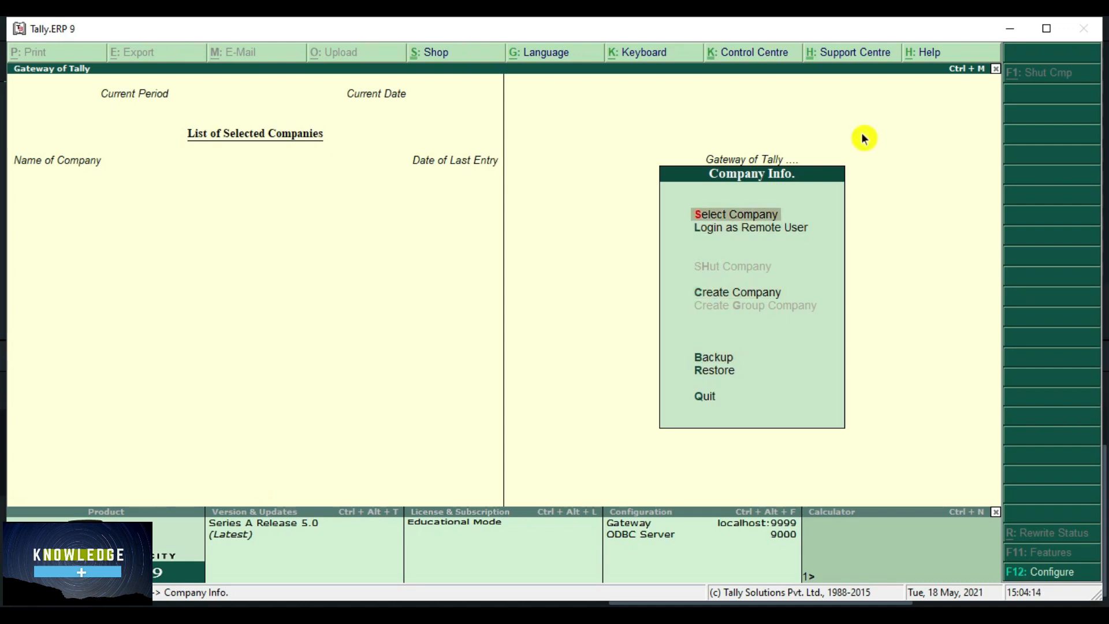
{"action": "key", "text": "Down"}
{"action": "key", "text": "Up"}
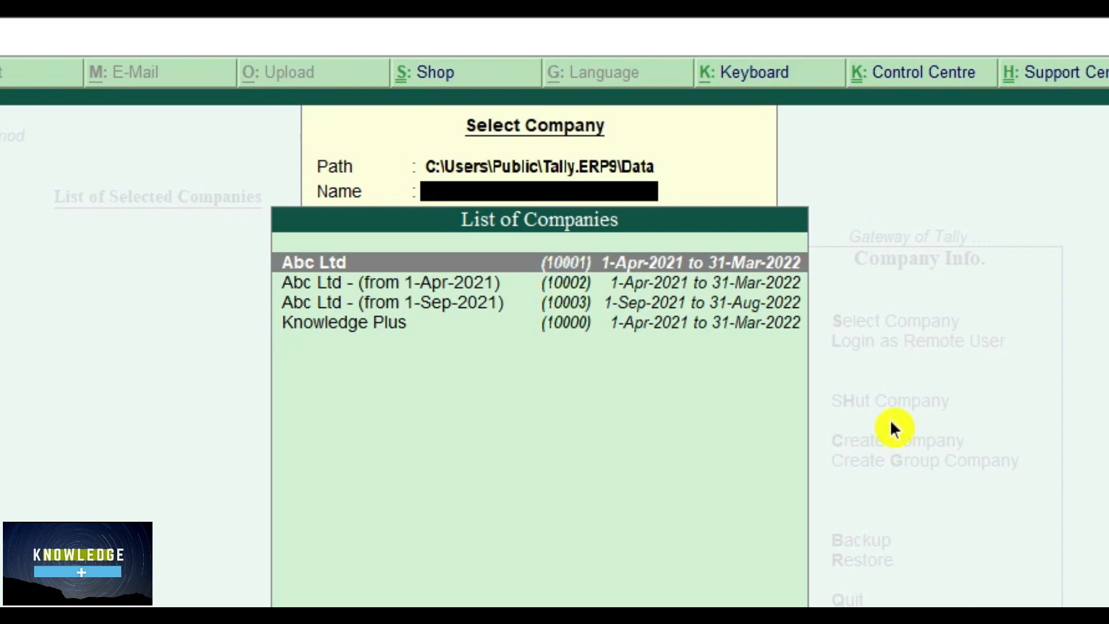
{"action": "key", "text": "Return"}
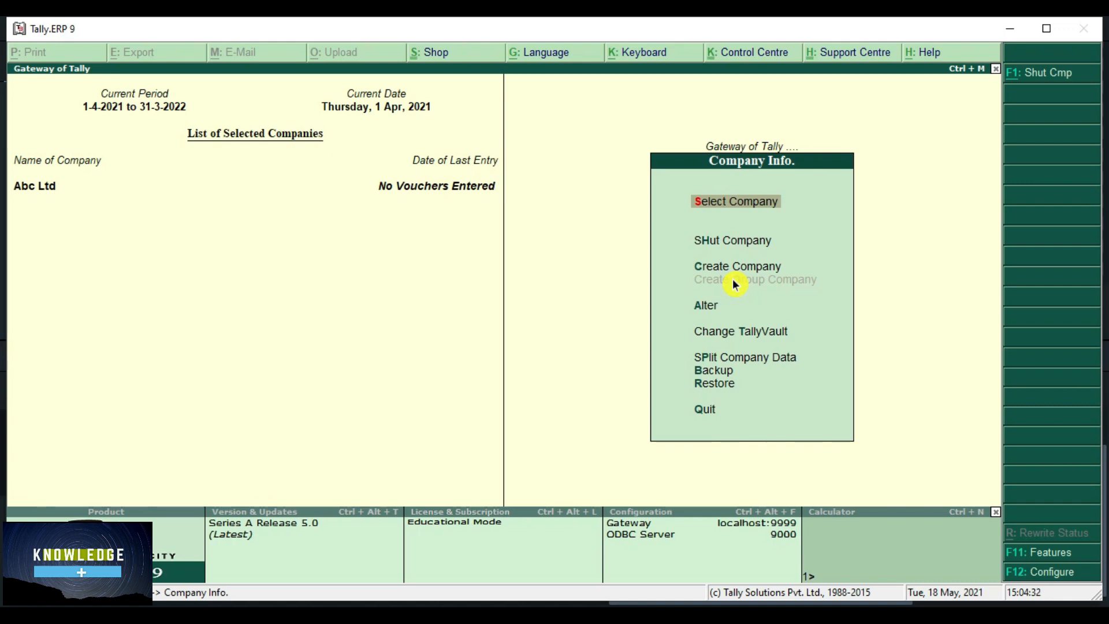
- Leave Company Info and return to the Gateway of Tally menu for Abc Ltd
{"action": "key", "text": "Down"}
{"action": "key", "text": "Down"}
{"action": "key", "text": "Down"}
{"action": "key", "text": "Down"}
{"action": "key", "text": "Down"}
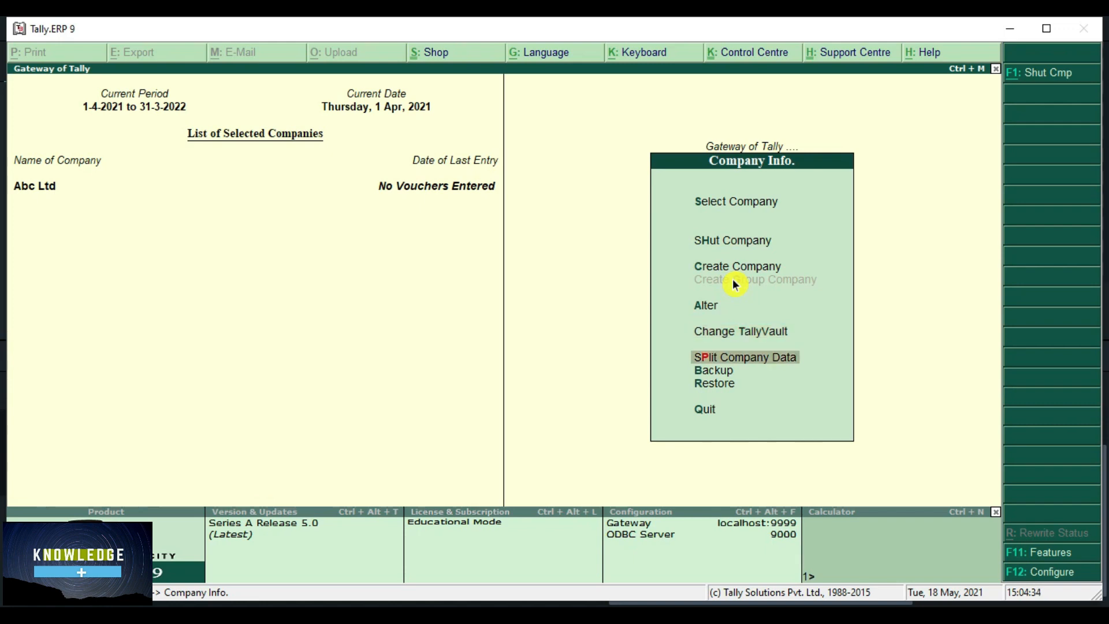
{"action": "key", "text": "Down"}
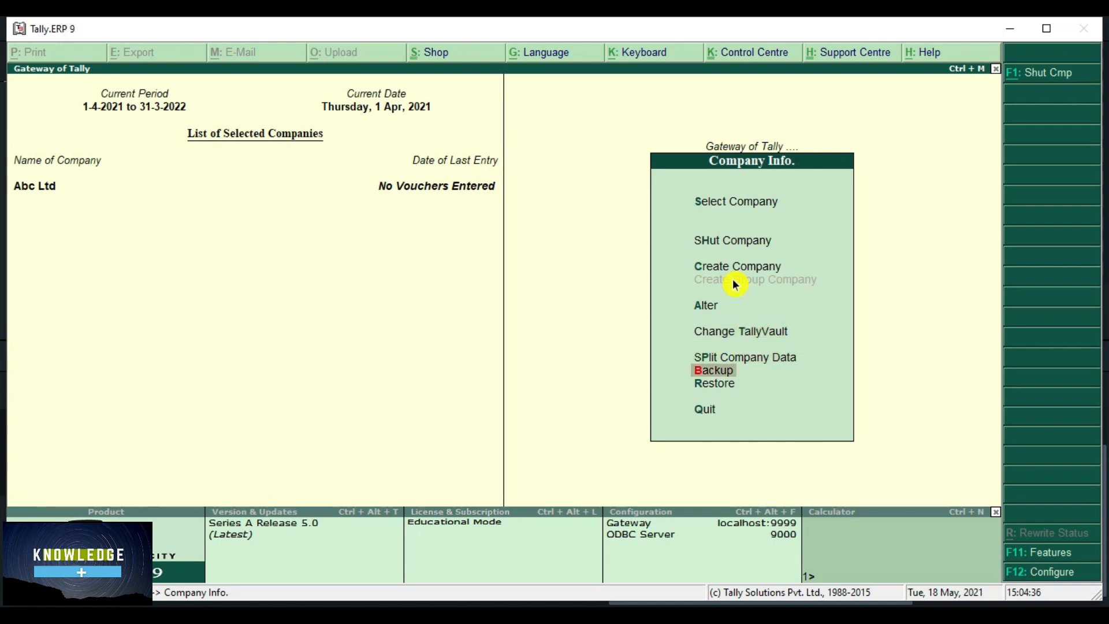
{"action": "key", "text": "Down"}
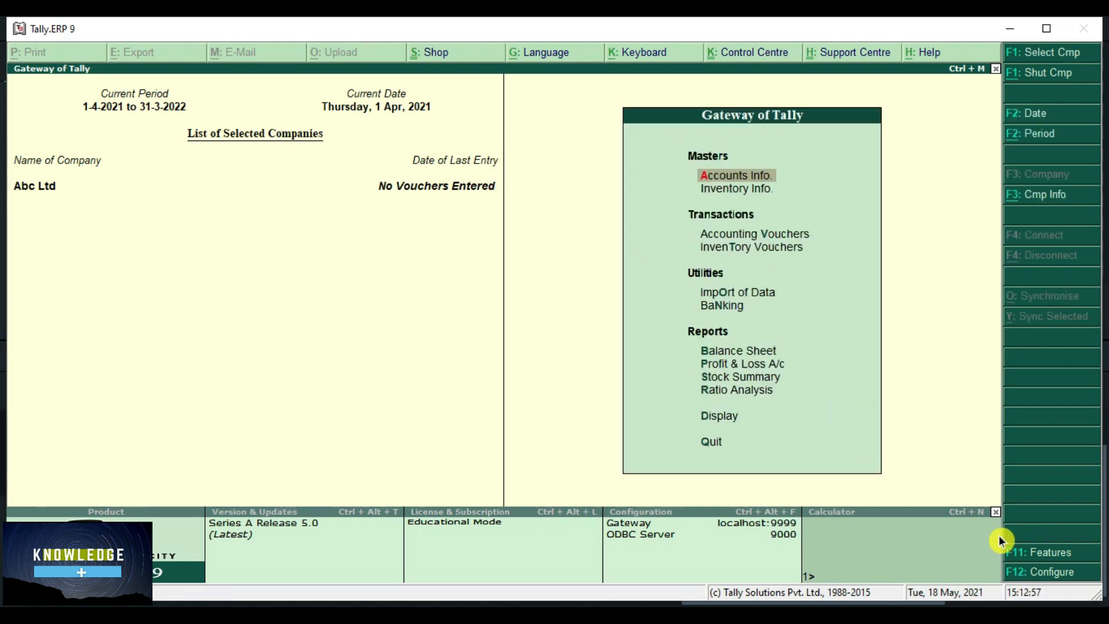
{"action": "left_click", "coordinate": [1086, 543]}
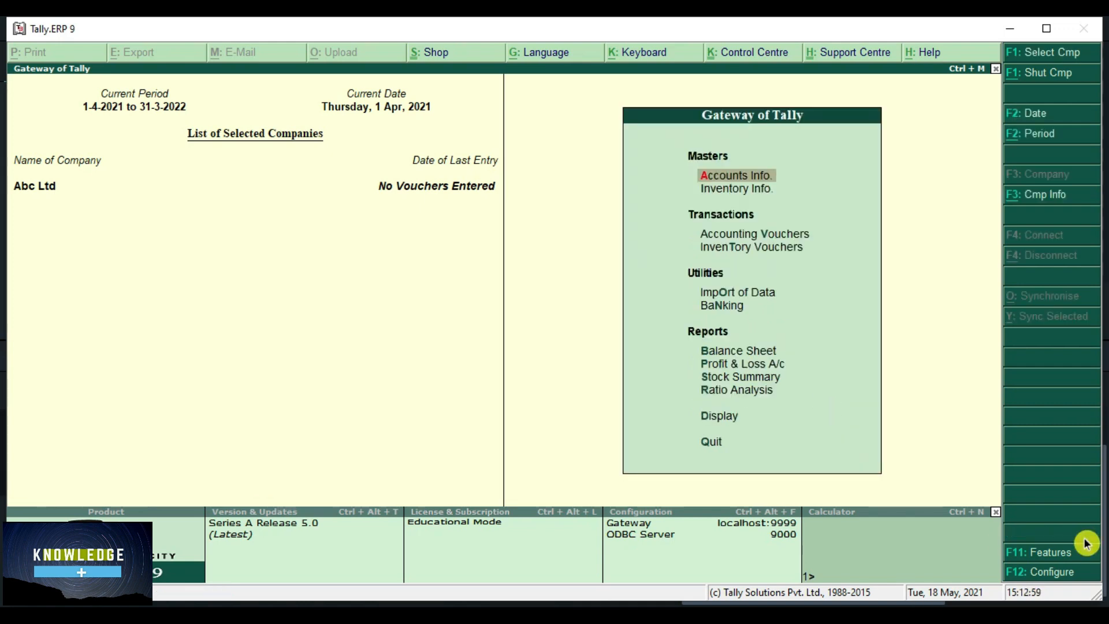